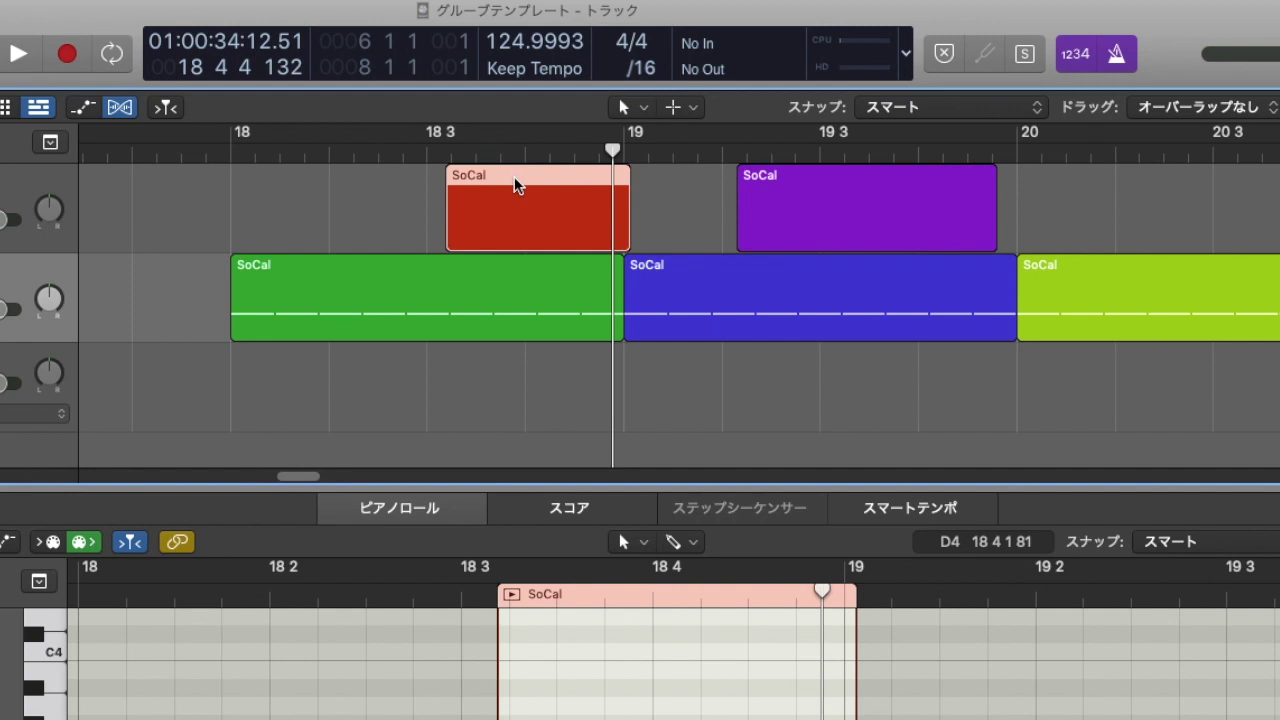
Try moving the red SoCal region into the middle of the purple region and back out, and undo the moves.
key(ctrl+z)
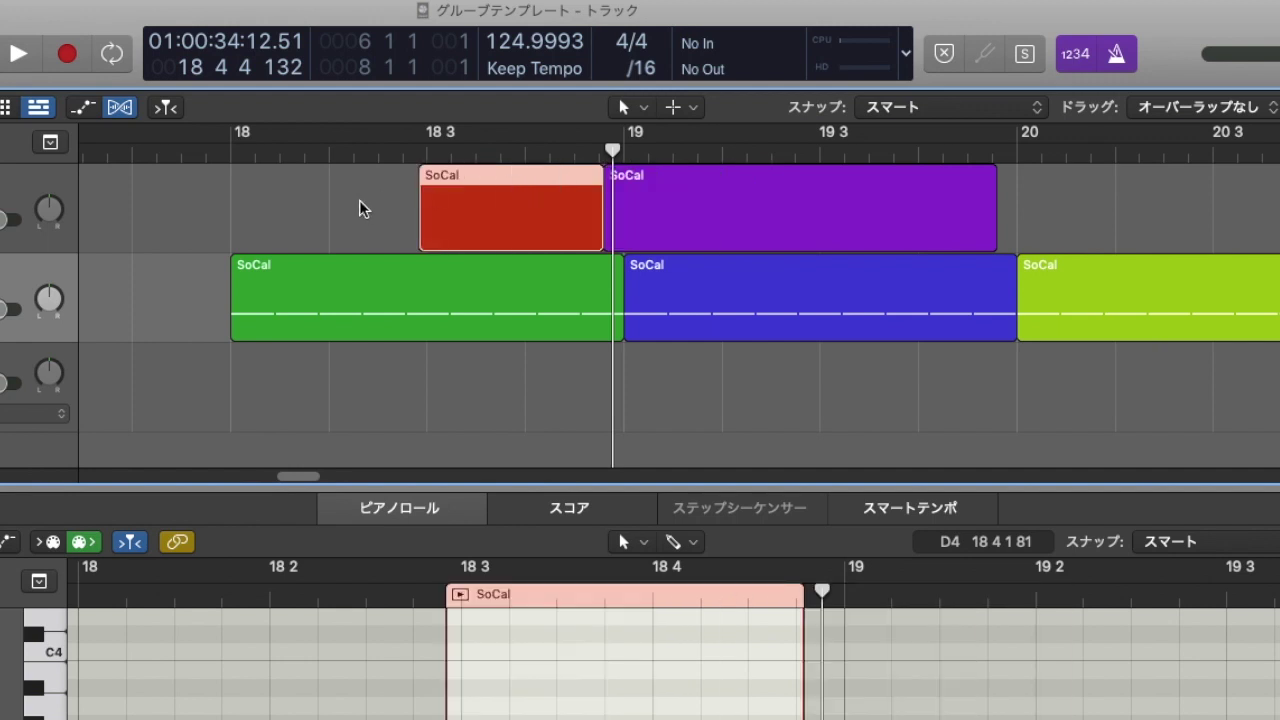
drag(453, 199, 757, 189)
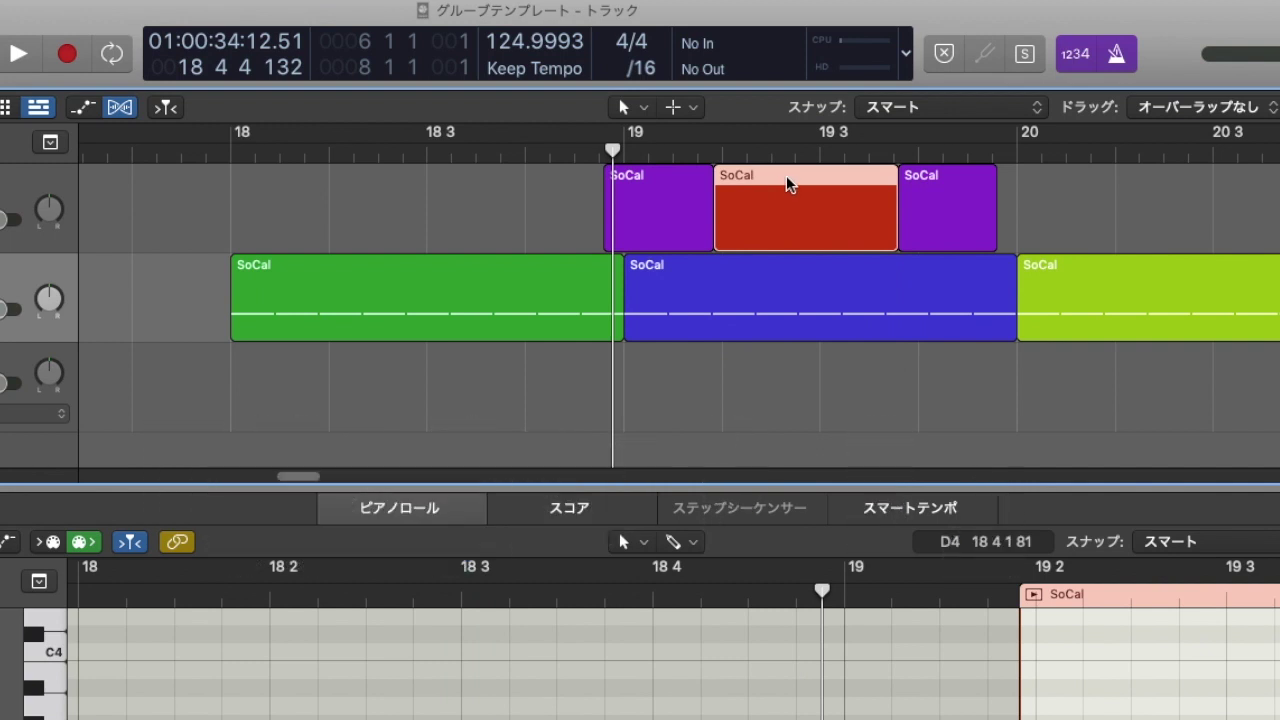
drag(797, 182, 425, 185)
key(super+z)
key(super+z)
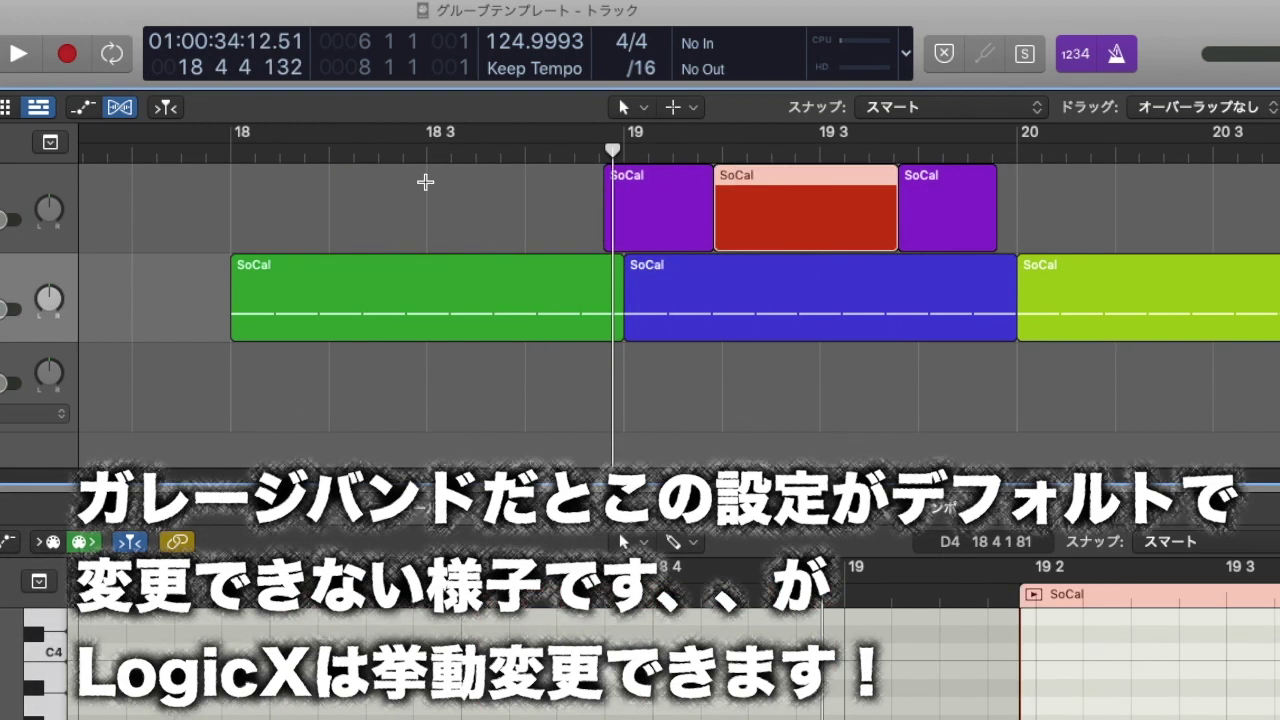
key(super+shift+z)
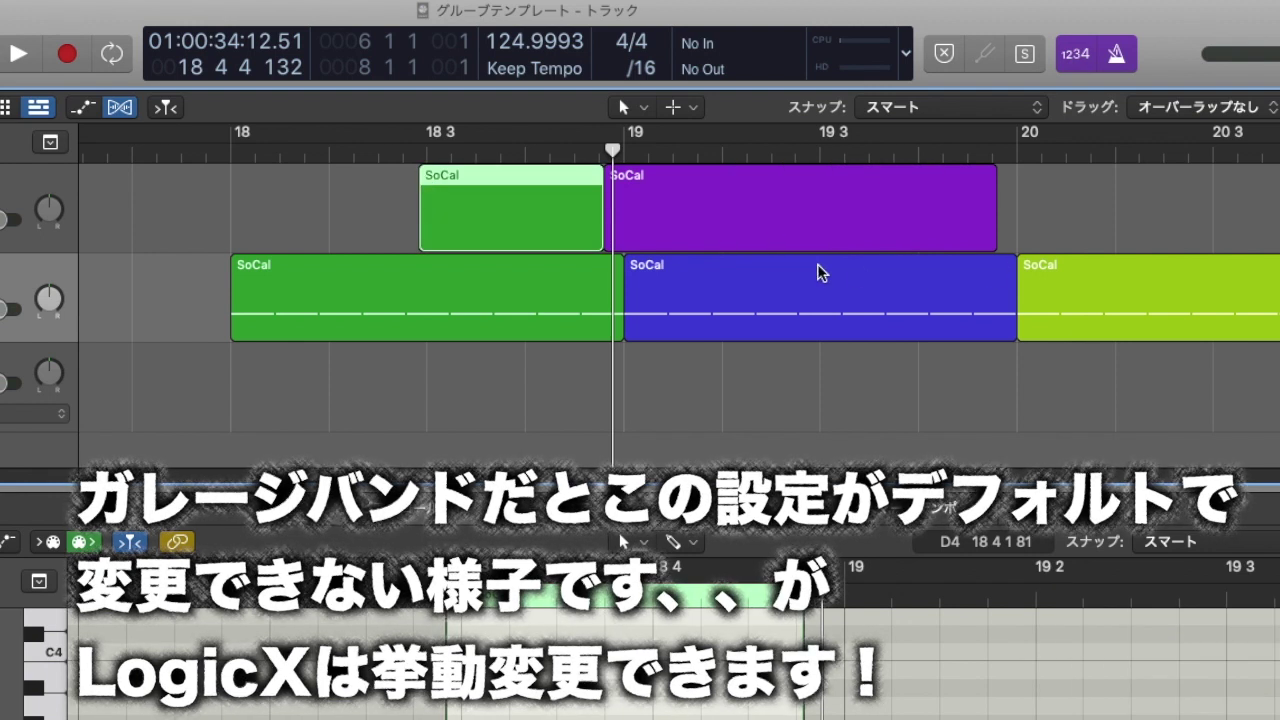
key(super+shift+z)
Try moving the blue SoCal region over the yellow-green region beside it, and undo the move.
drag(826, 279, 1061, 279)
key(super+z)
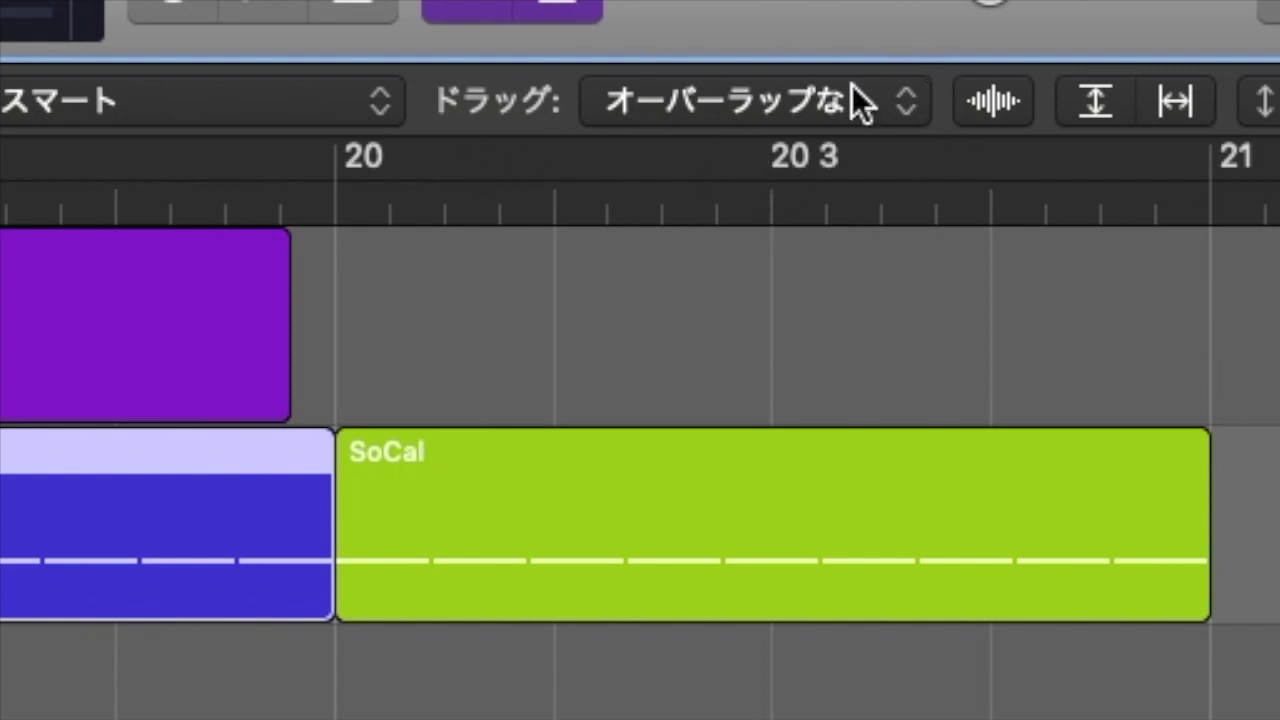
Set the tracks area's drag mode to オーバーラップ (Overlap) and shift the green SoCal region slightly earlier.
click(667, 112)
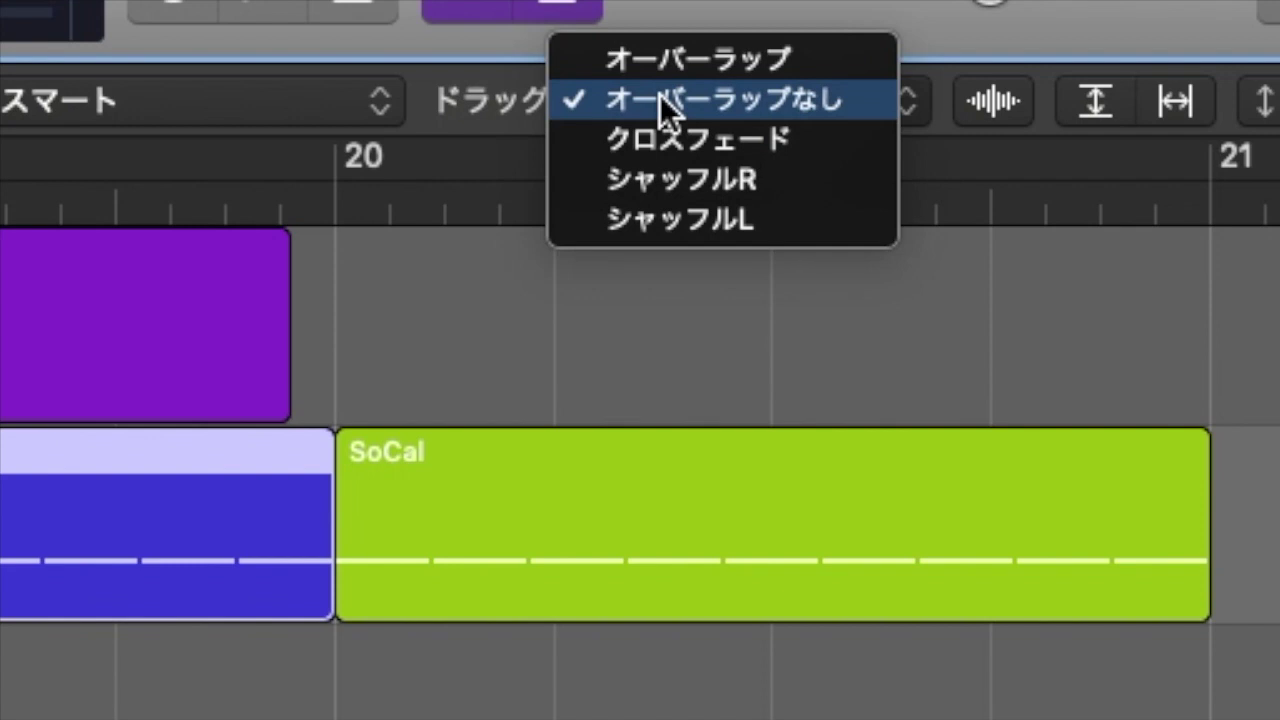
click(718, 52)
drag(435, 122, 423, 154)
drag(430, 214, 400, 232)
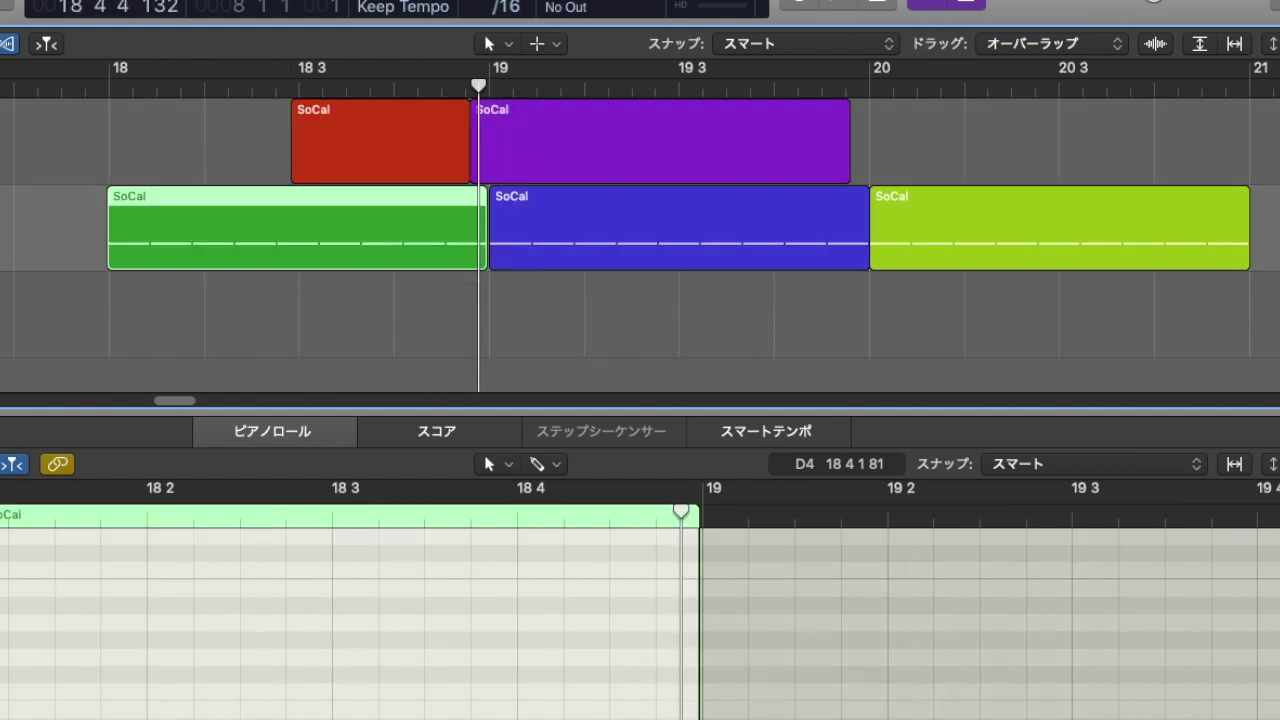
Set the drag mode to クロスフェード (Crossfade) and move the Last Dance Organ region over the end of the 60s Shuffle Drumset 03 region.
click(1043, 51)
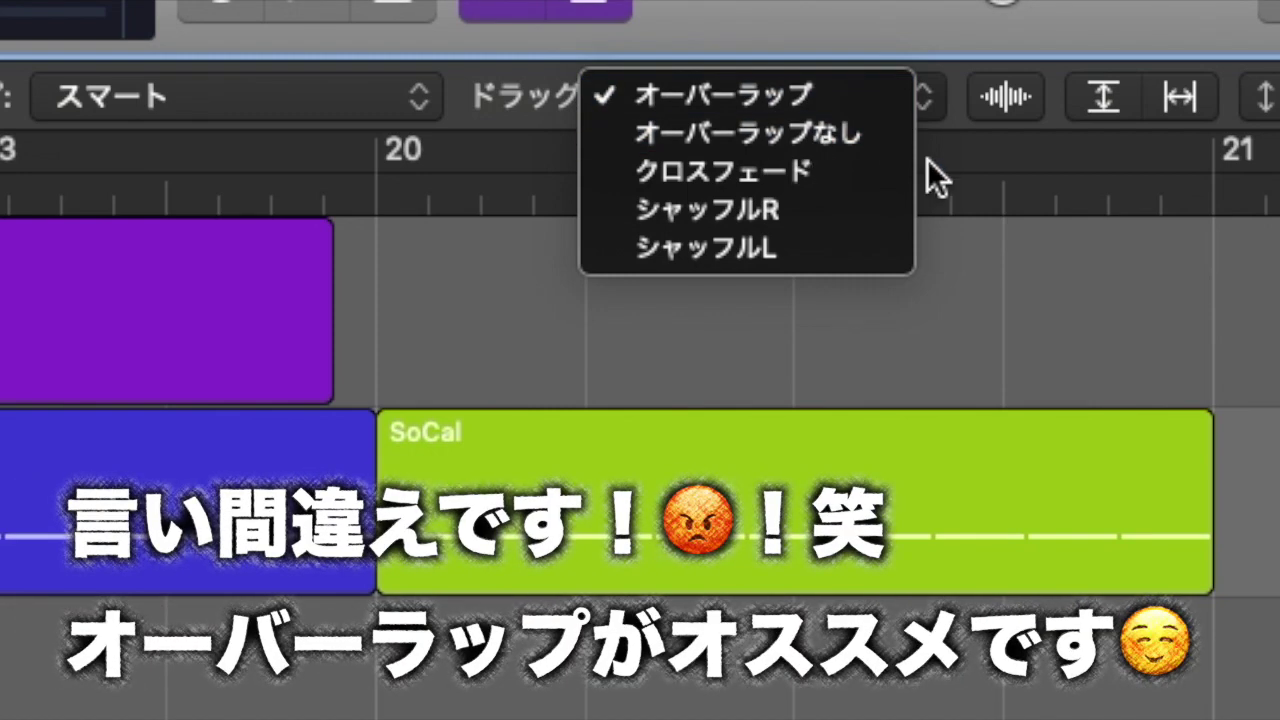
click(760, 171)
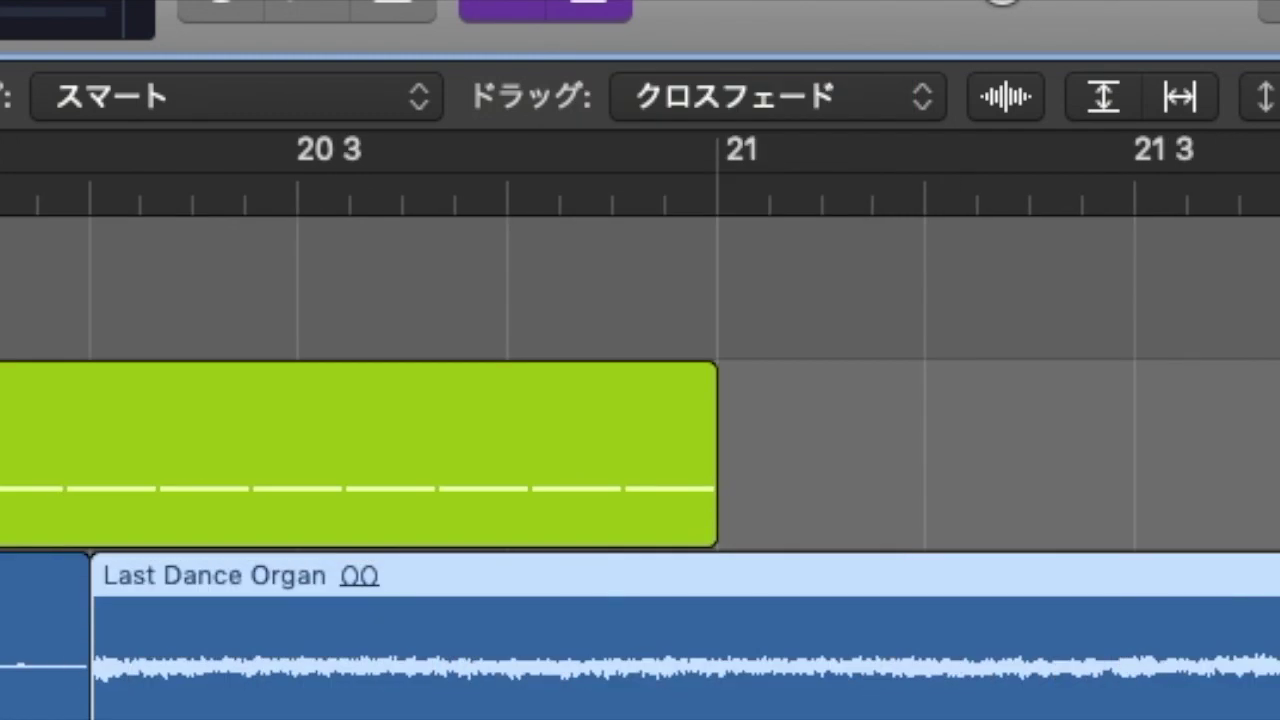
click(744, 97)
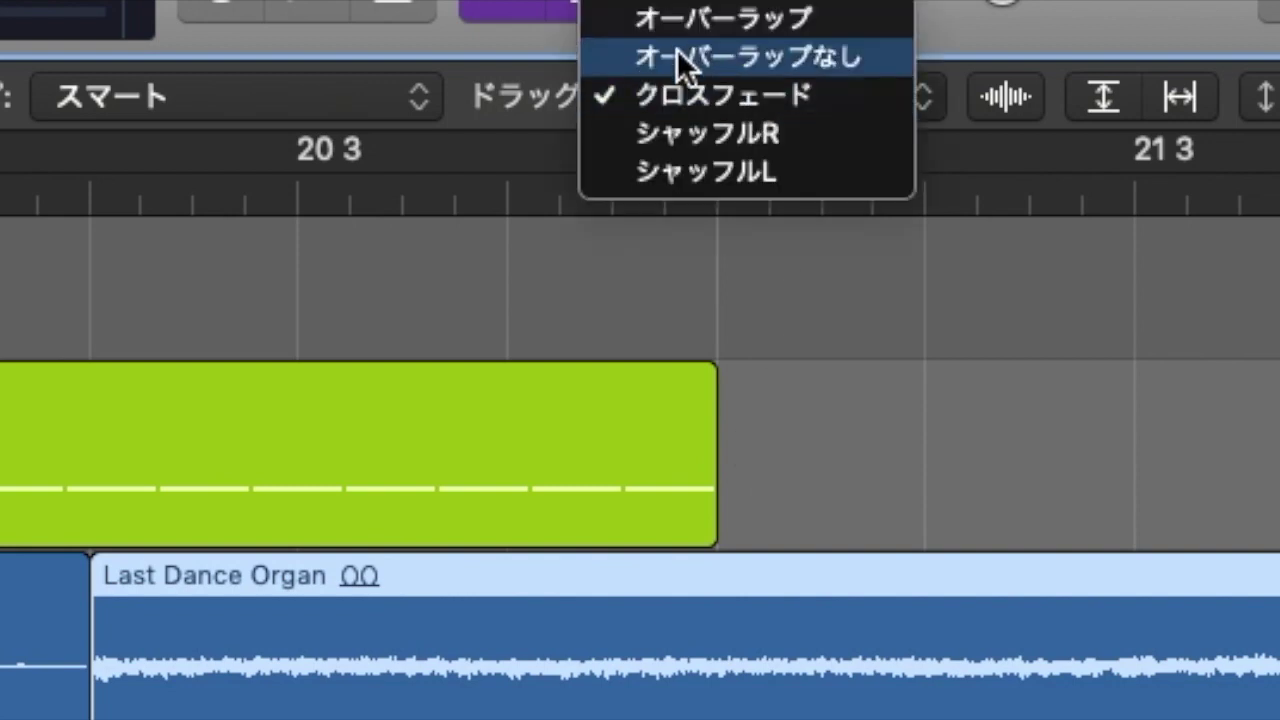
click(727, 87)
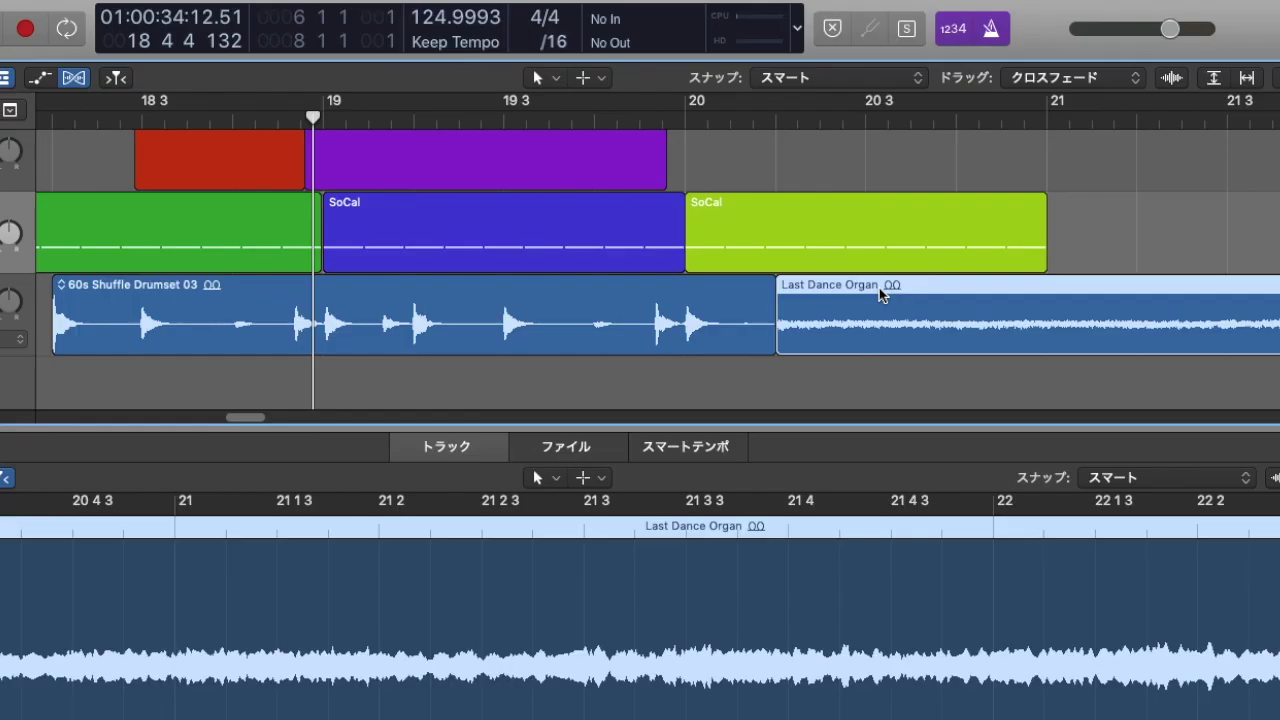
drag(918, 220, 825, 225)
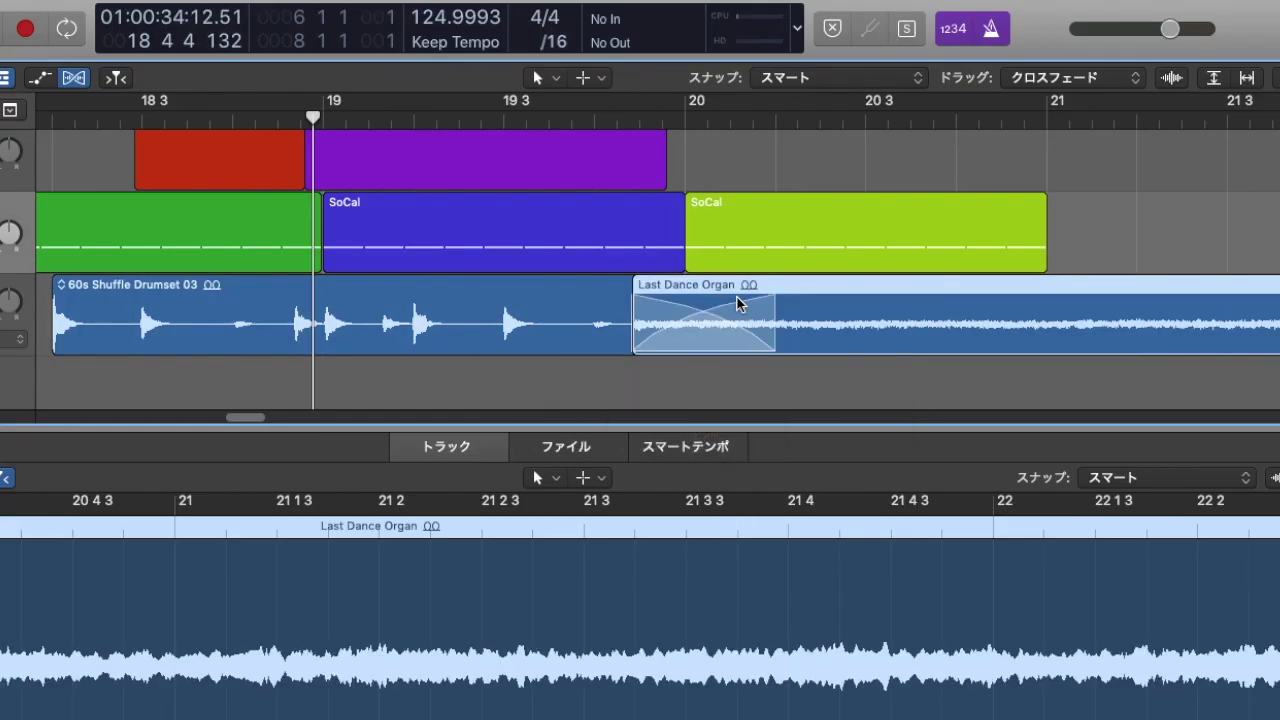
Mute the SoCal track and play back the transition between the drumset and organ regions.
double_click(605, 122)
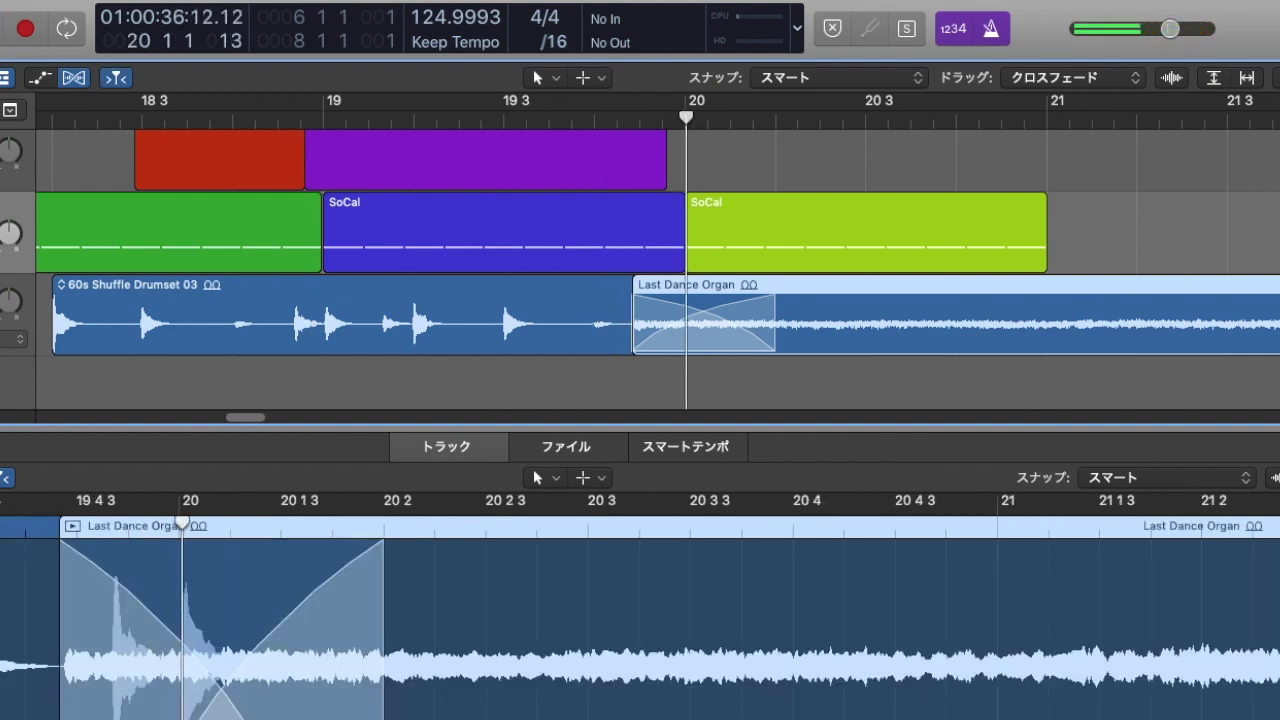
key(ctrl+m)
double_click(415, 117)
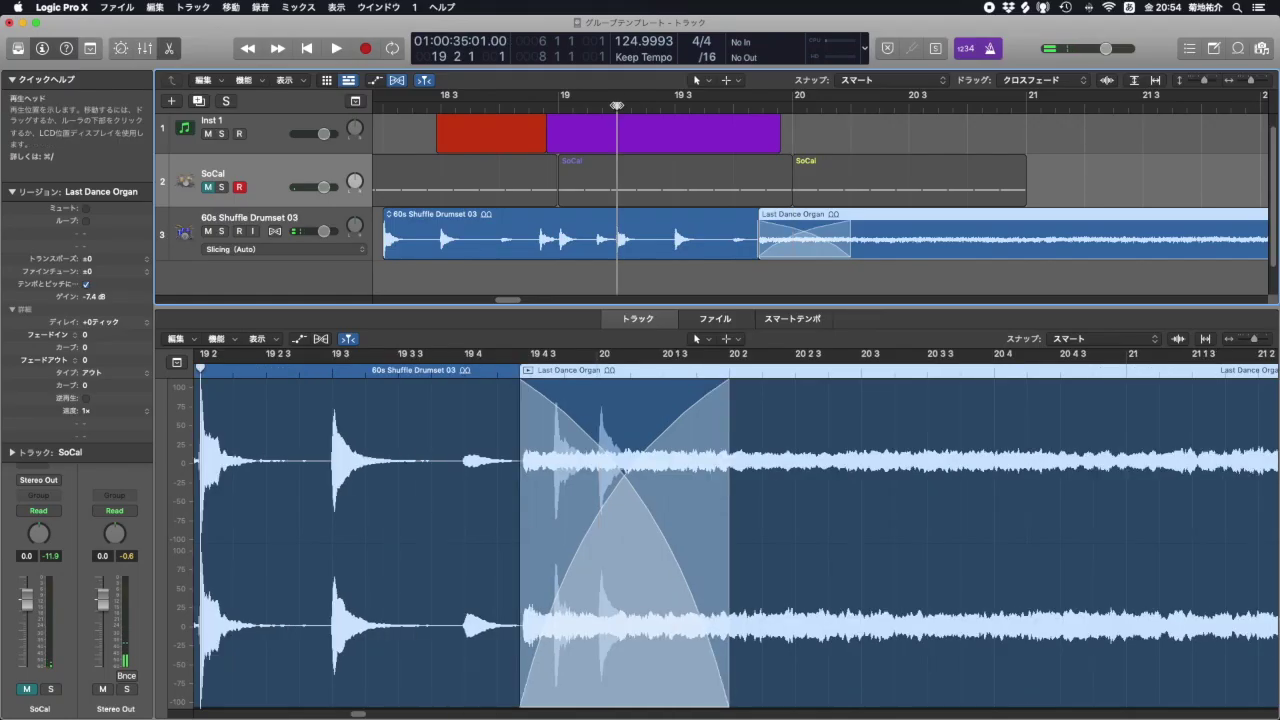
key(space)
Move the Last Dance Organ region further over the drumset region, to just before bar 19, to create a longer crossfade.
drag(871, 216, 645, 240)
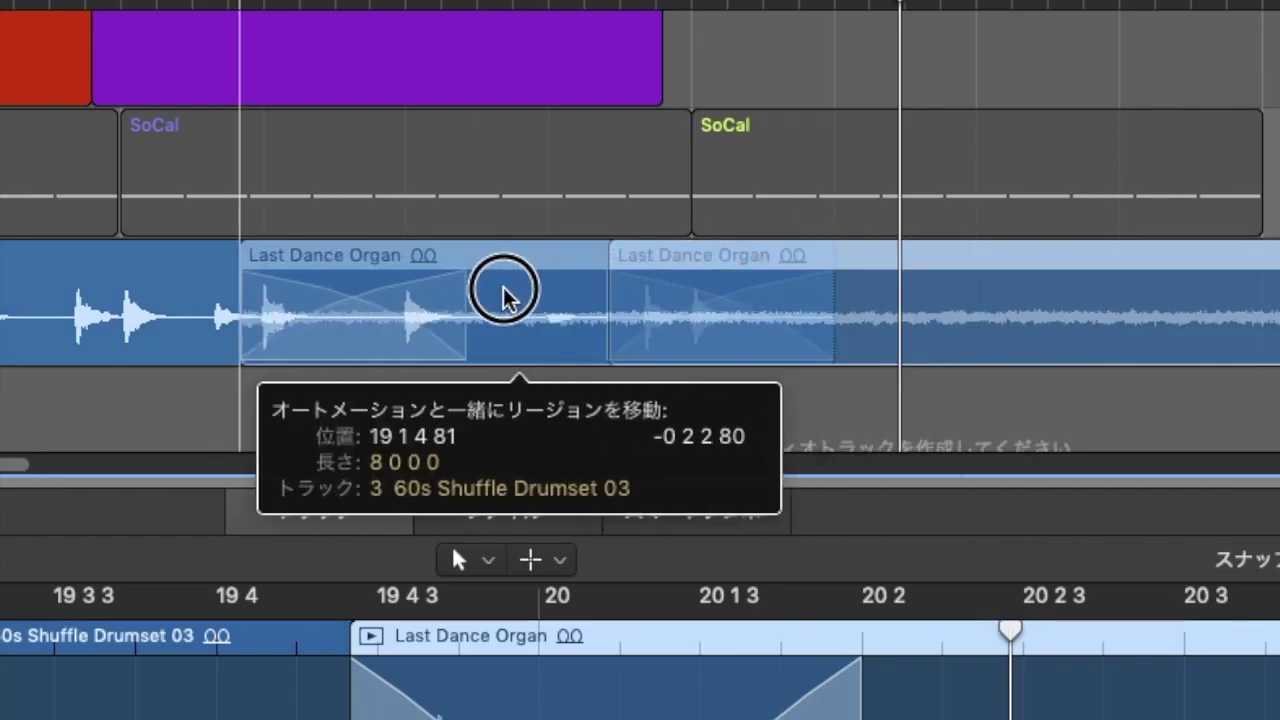
drag(335, 330, 335, 328)
scroll(335, 328, left, 5)
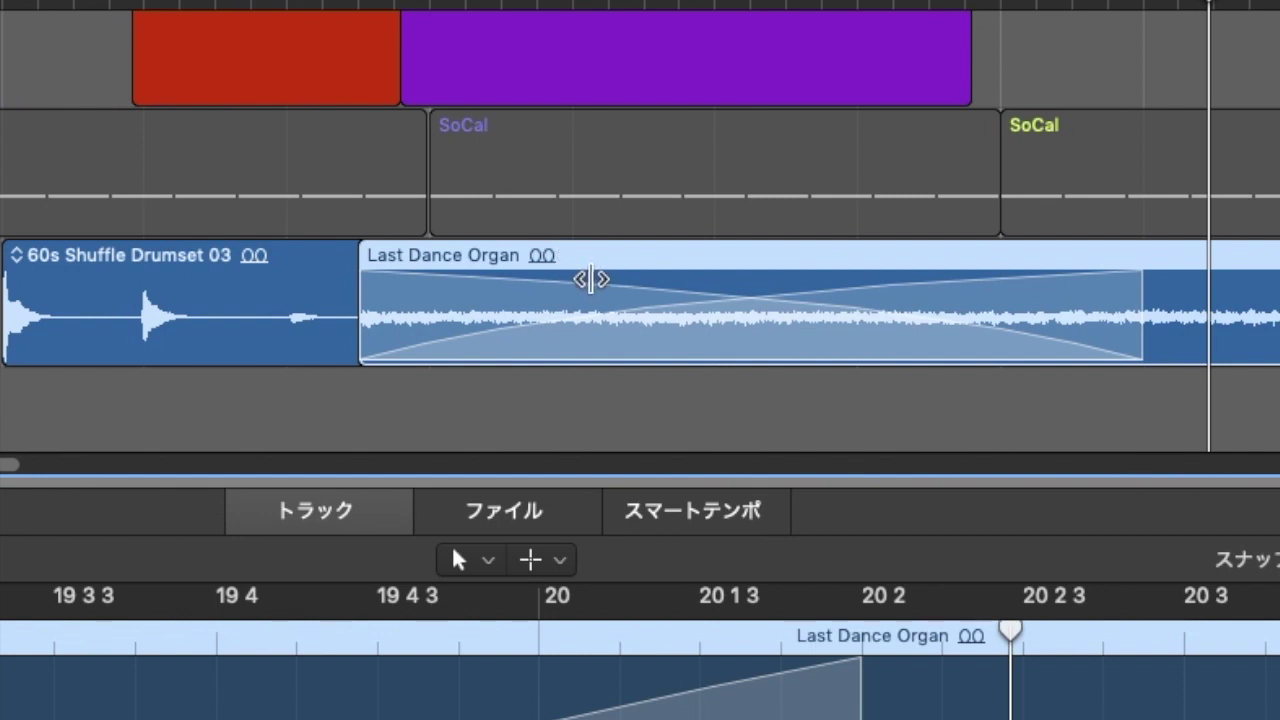
click(603, 295)
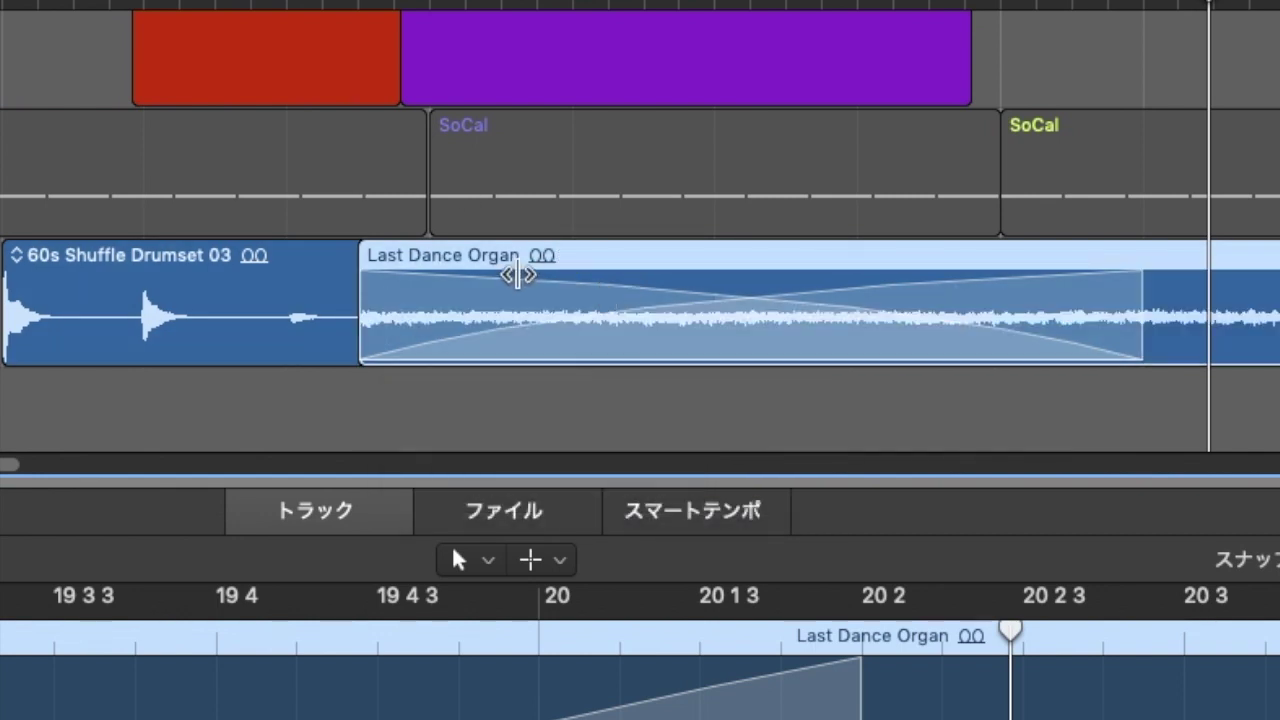
Play back the long crossfade from about bar 18 3 and stop after the transition.
drag(535, 278, 543, 334)
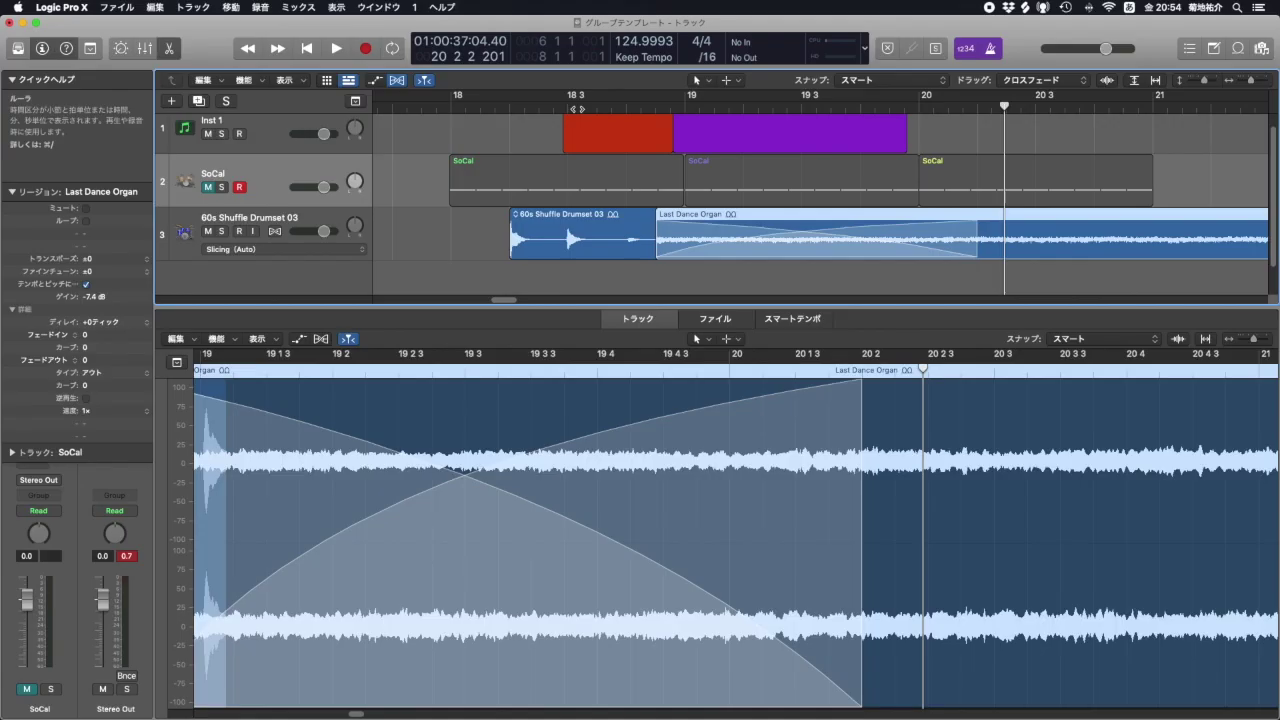
key(space)
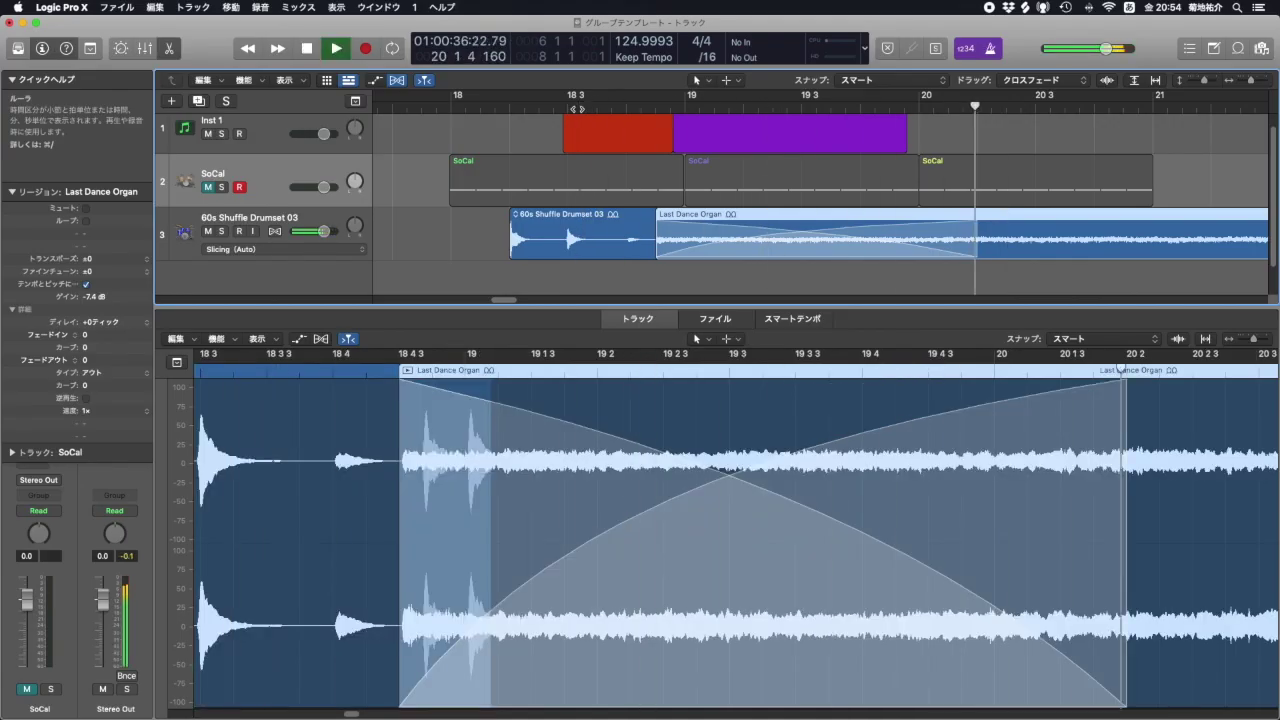
key(space)
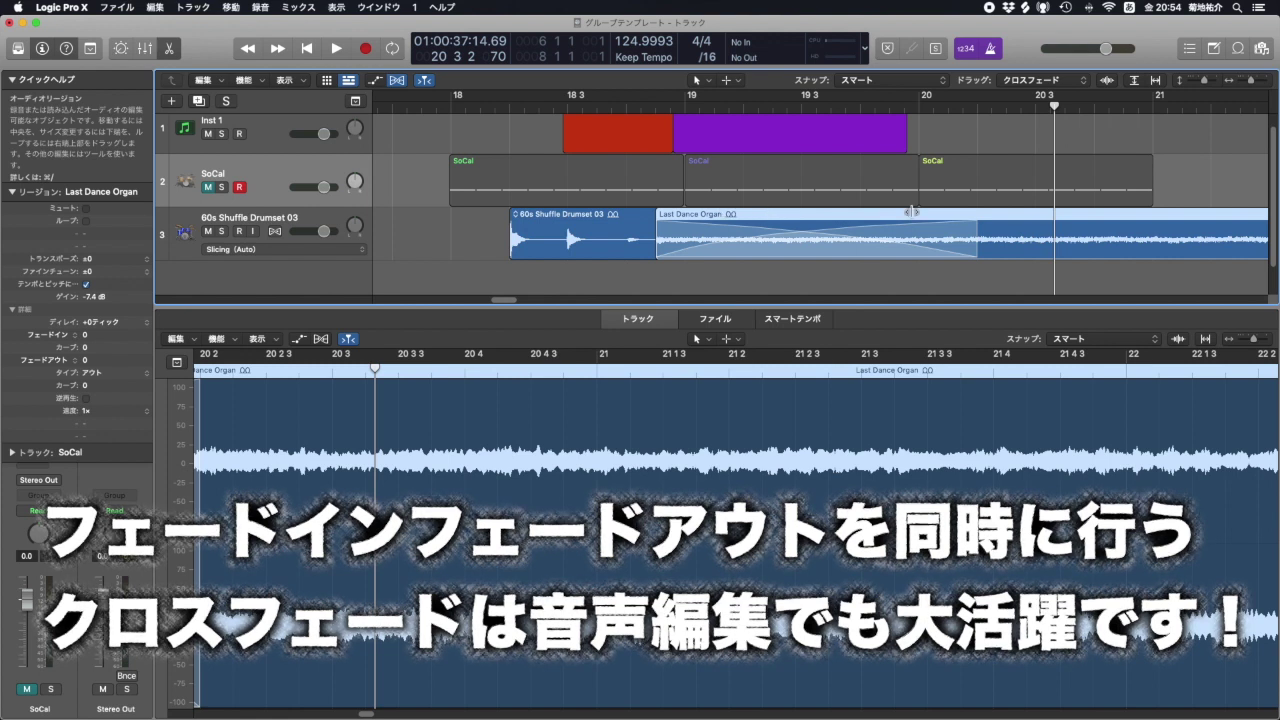
Move the Last Dance Organ region back to the drumset region's end and set the drag mode to オーバーラップ (Overlap).
mouse_move(1030, 218)
mouse_down()
mouse_move(1174, 206)
mouse_move(1255, 230)
mouse_move(1025, 230)
mouse_up()
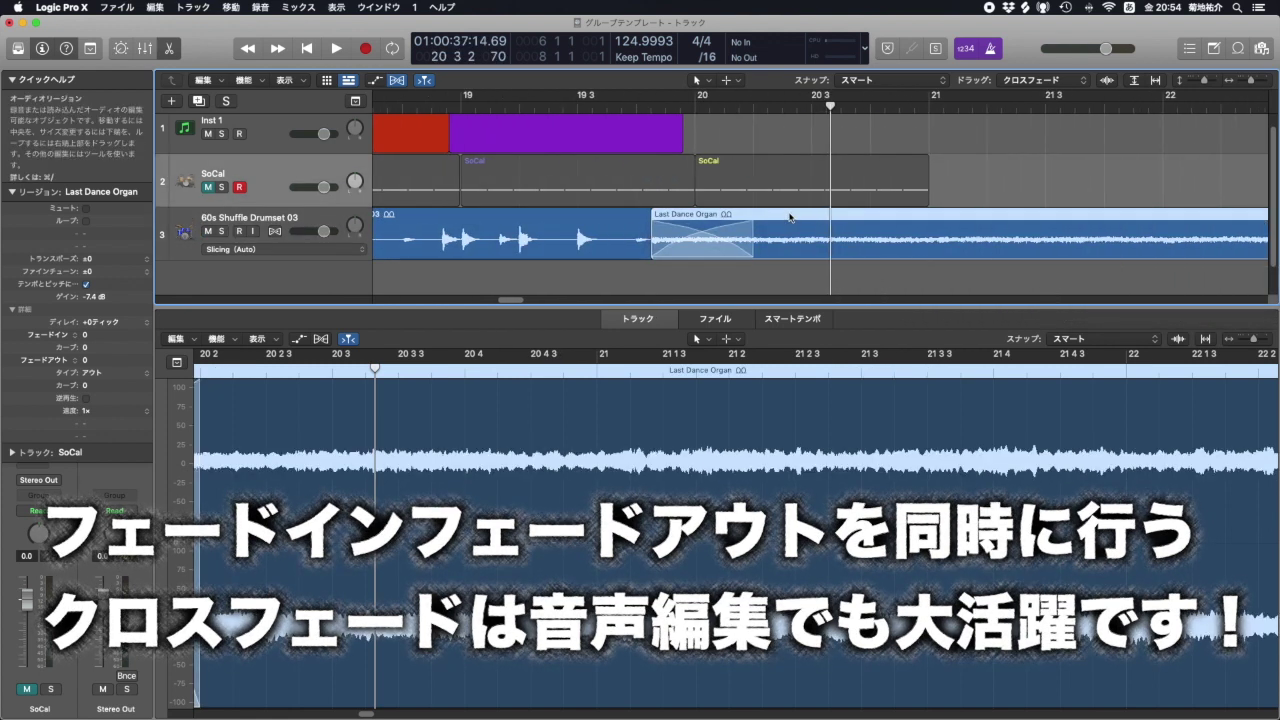
drag(790, 216, 893, 215)
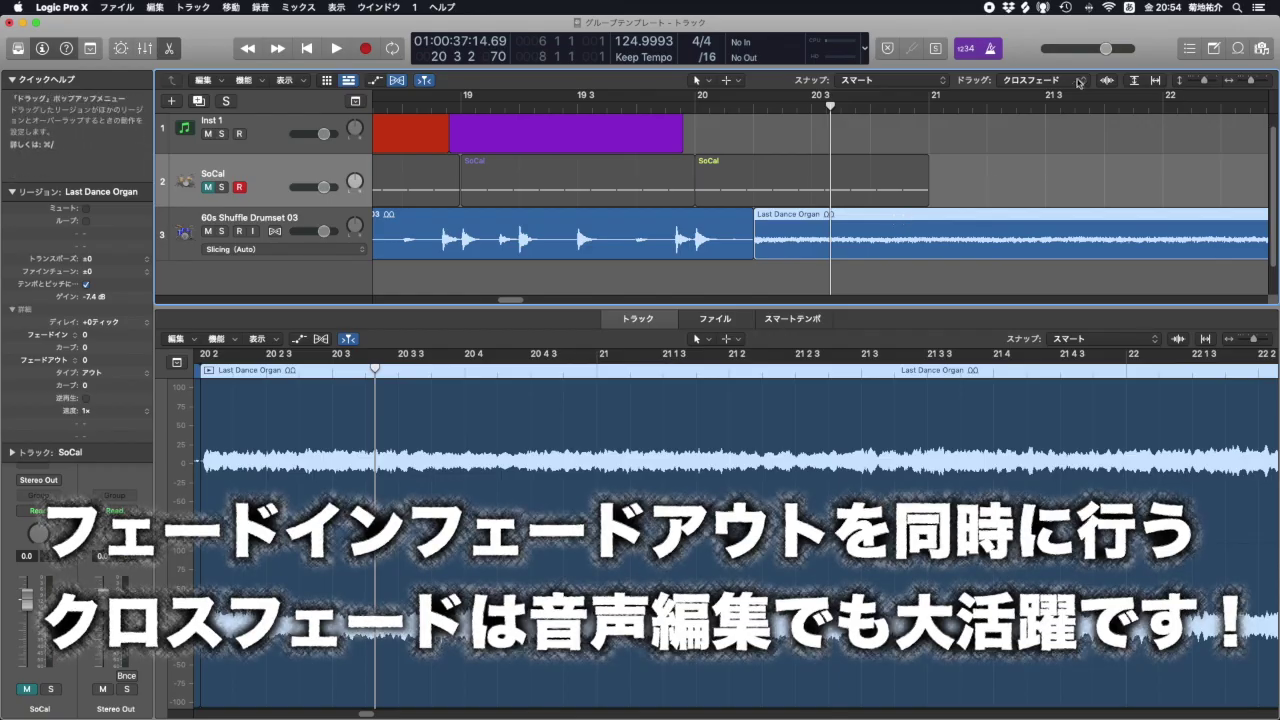
click(1078, 82)
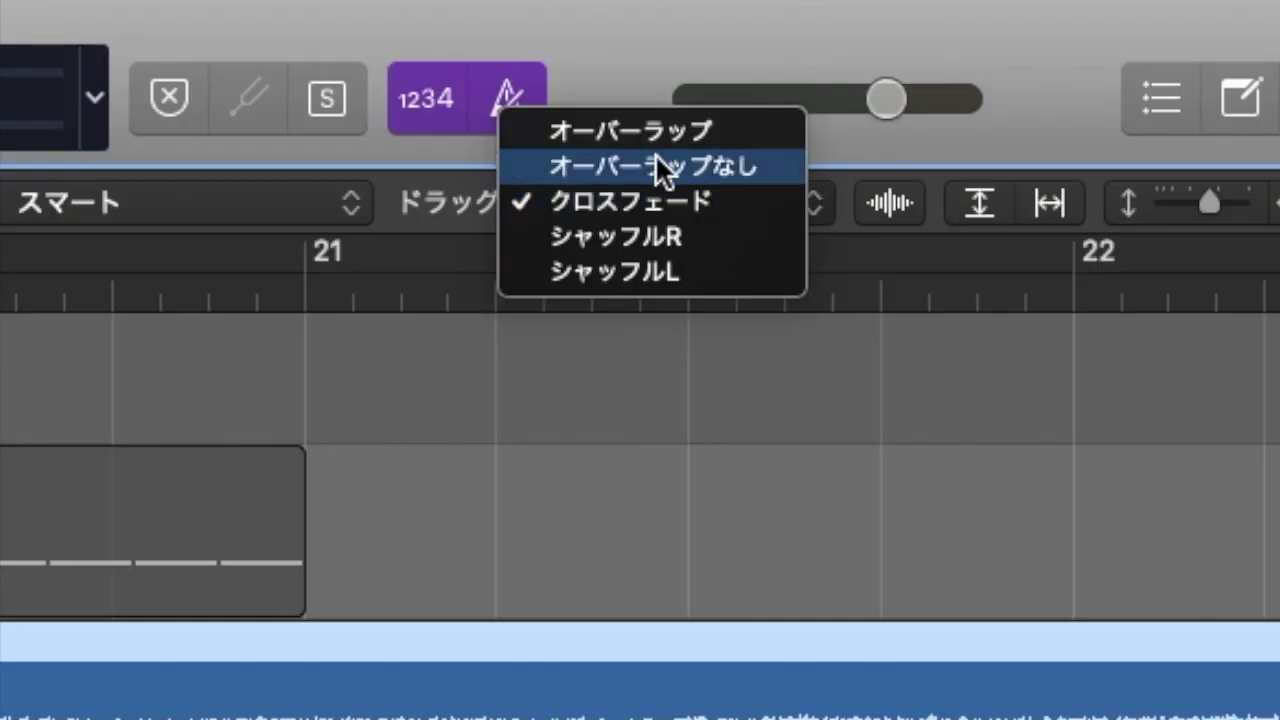
click(650, 135)
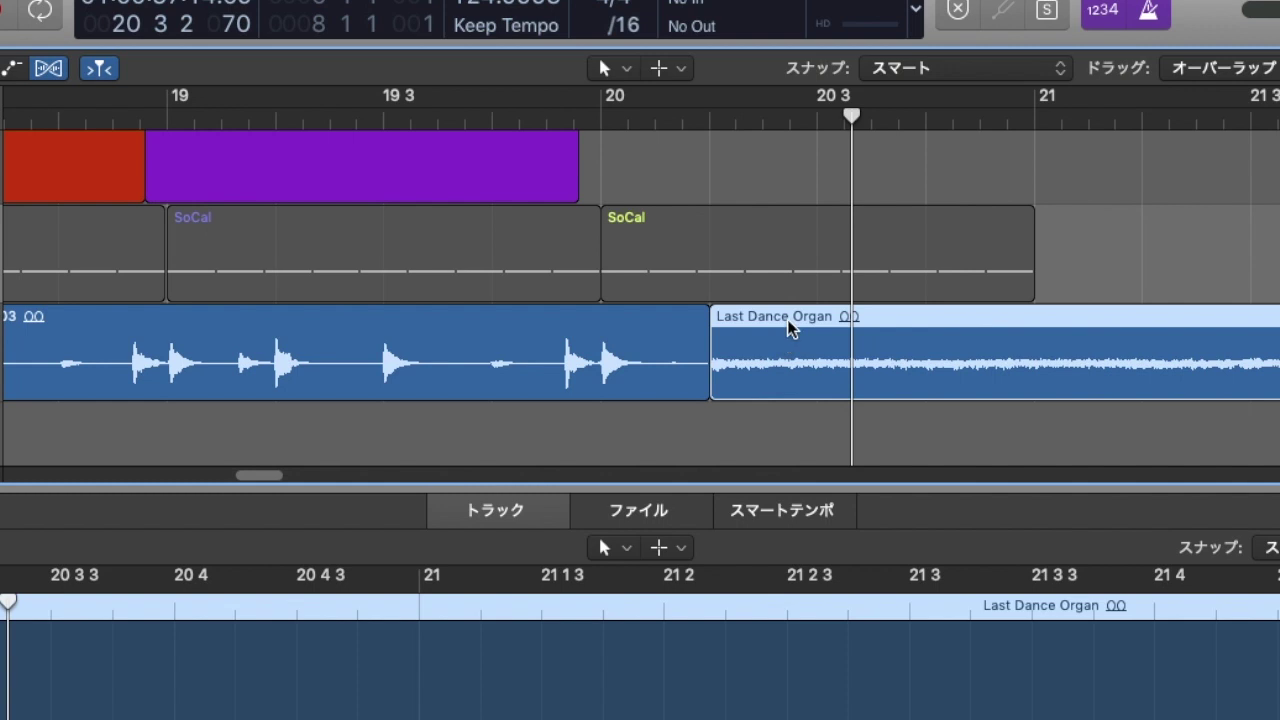
Move the Last Dance Organ region over the drumset region so that it starts at bar 19 3.
drag(787, 322, 470, 340)
scroll(485, 337, left, 3)
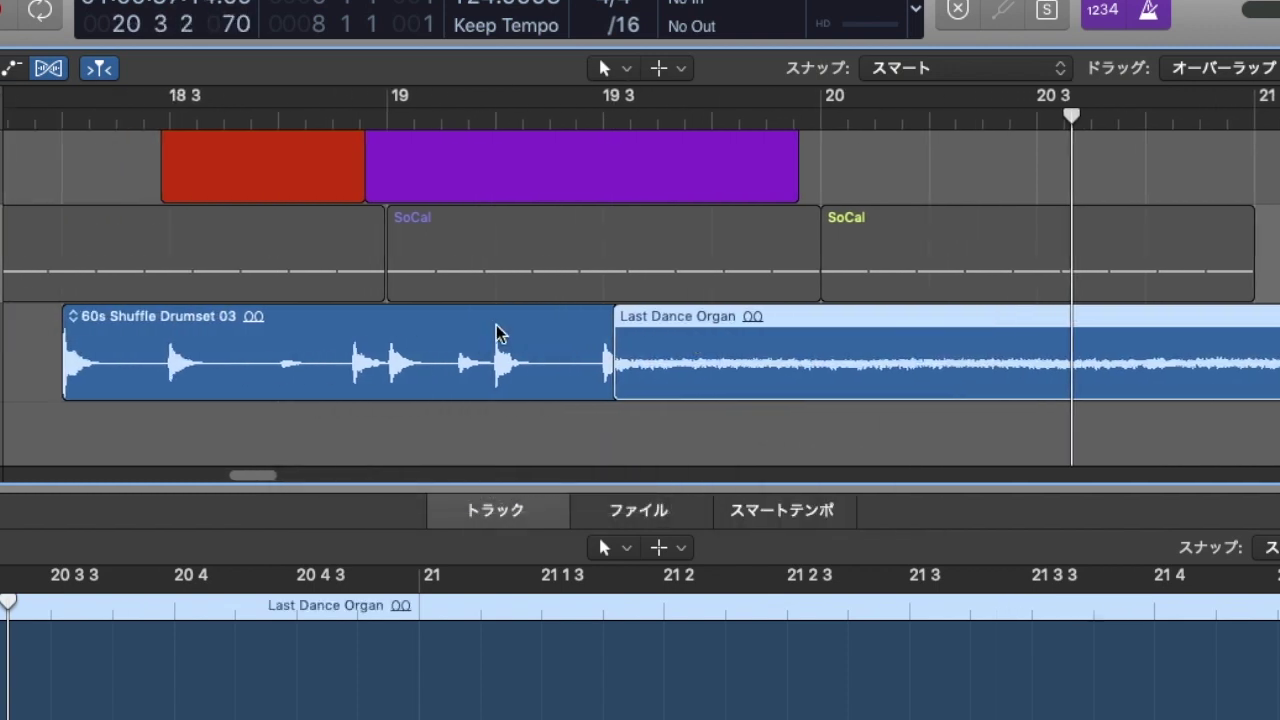
mouse_move(689, 329)
mouse_down()
mouse_move(857, 317)
mouse_move(677, 343)
mouse_up()
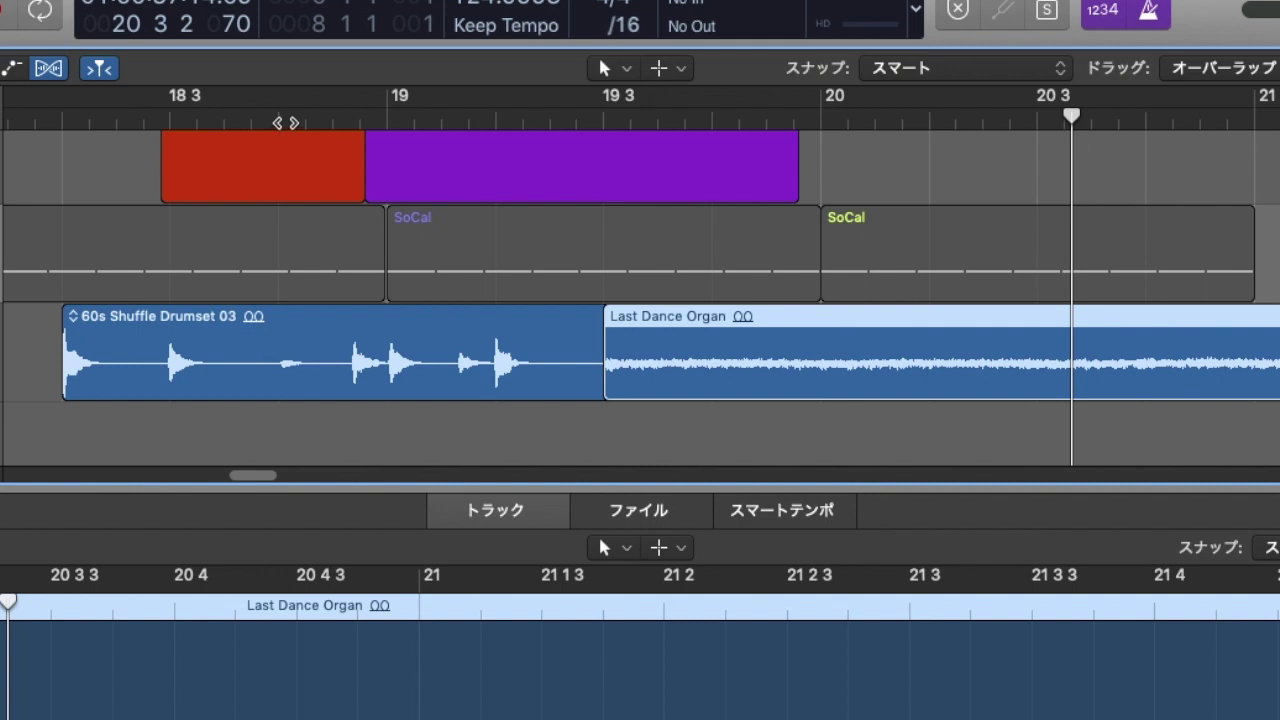
Play back the overlap from before bar 19, bring the 60s Shuffle Drumset 03 region to the front, and replay it.
click(285, 122)
key(space)
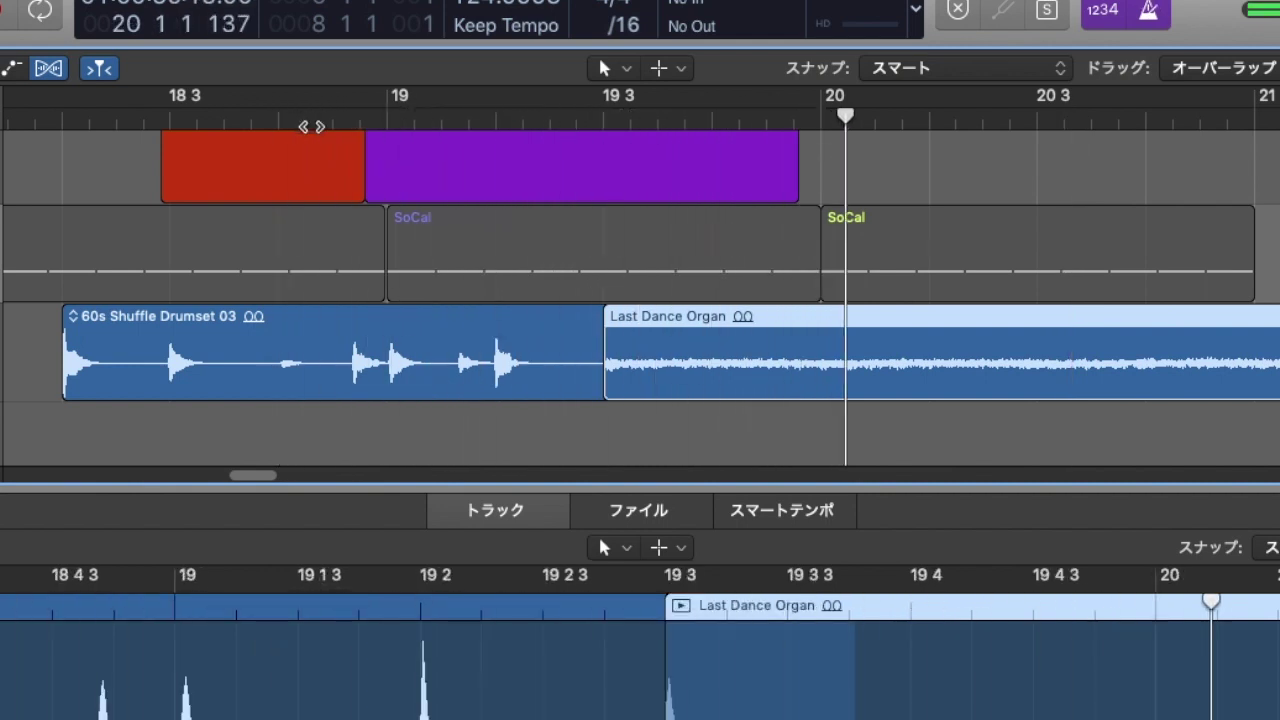
click(405, 397)
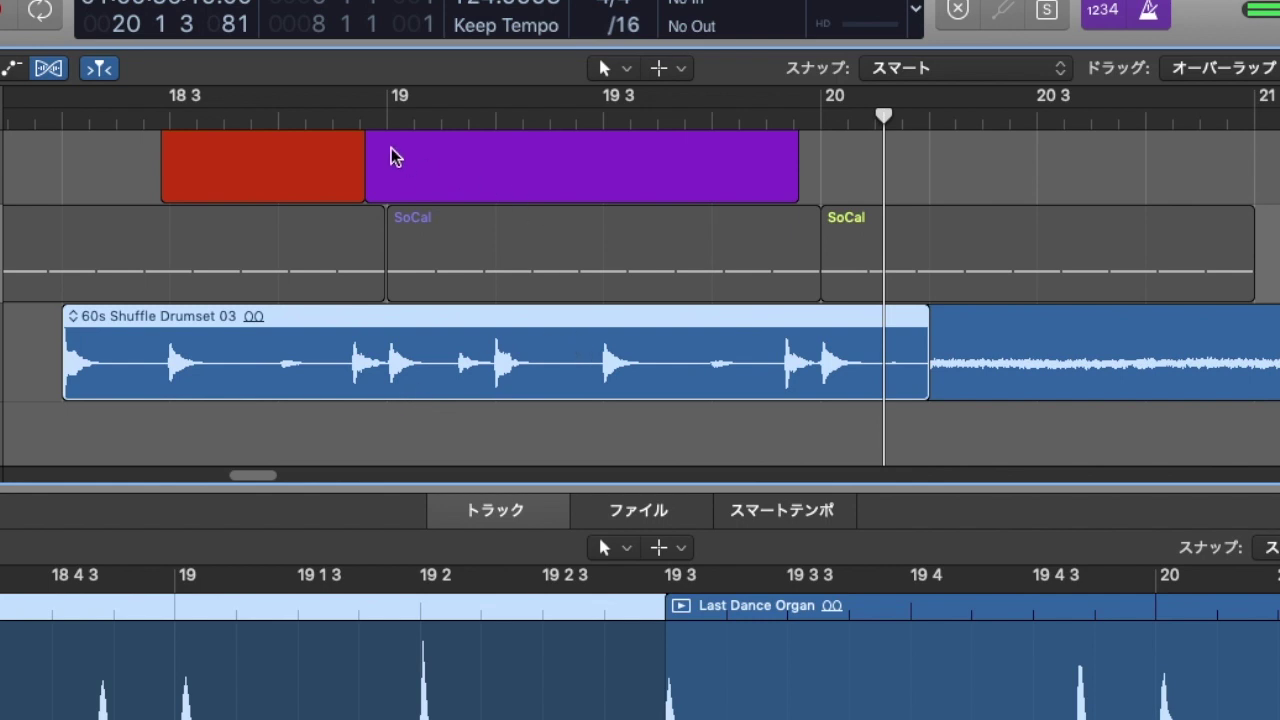
click(370, 125)
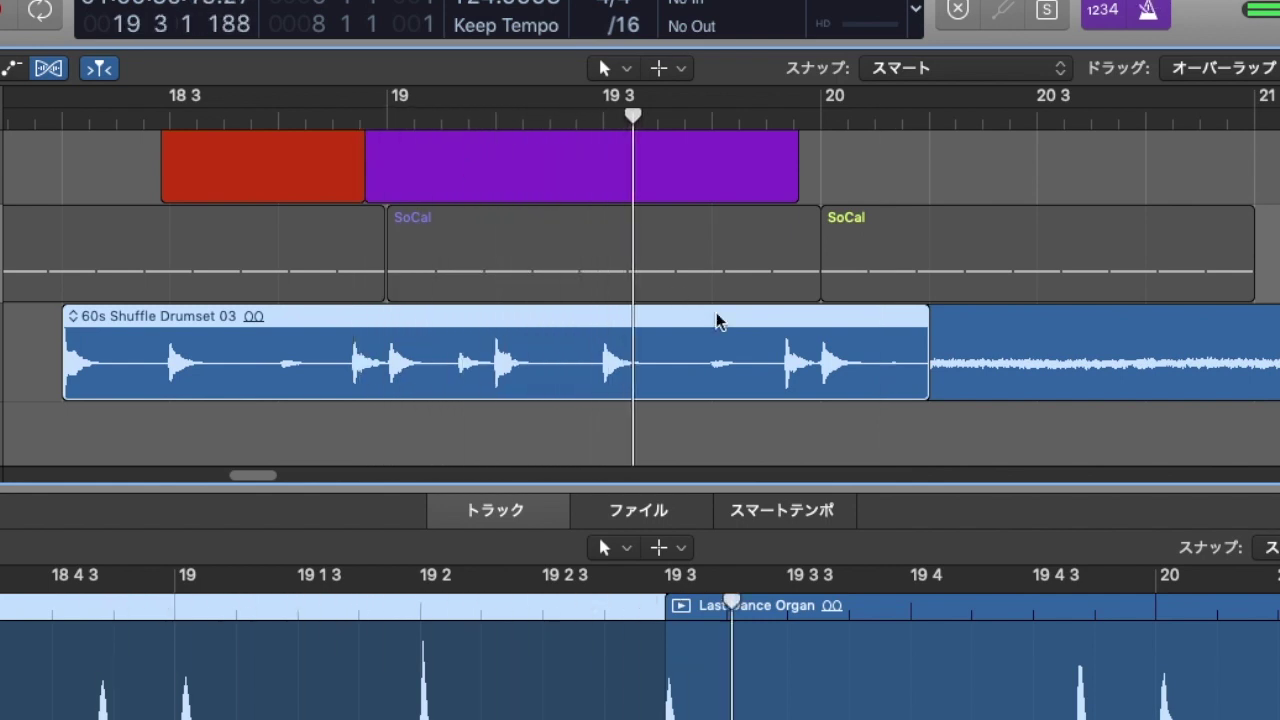
Stop the playback and bring the Last Dance Organ region back in front of the drumset region.
click(980, 390)
click(697, 443)
click(754, 386)
drag(604, 380, 928, 330)
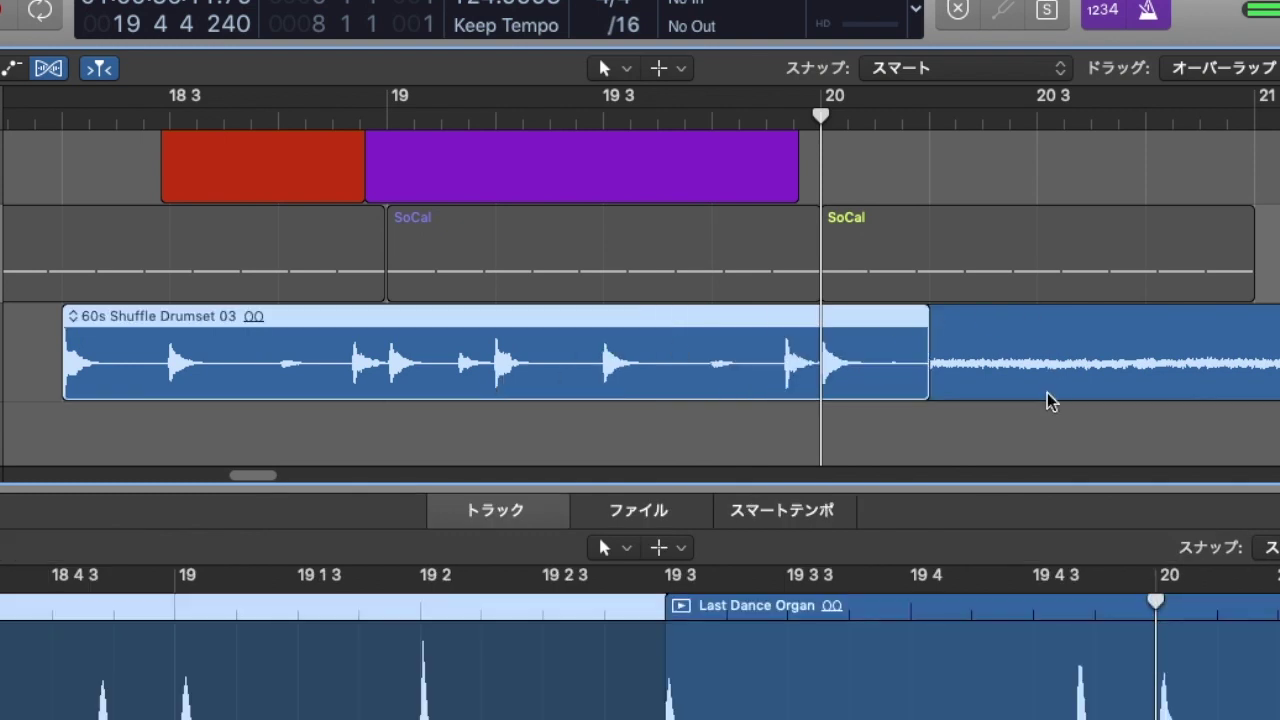
click(928, 462)
key(super+z)
click(886, 298)
click(785, 355)
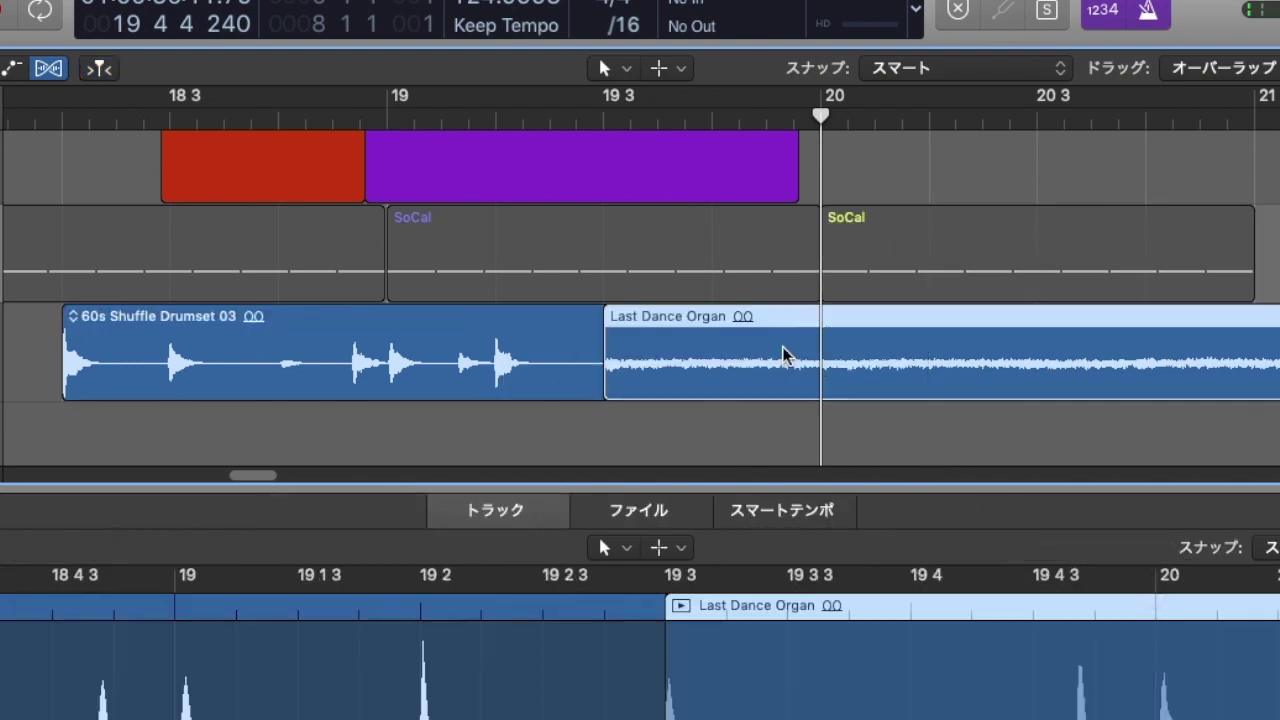
right_click(785, 355)
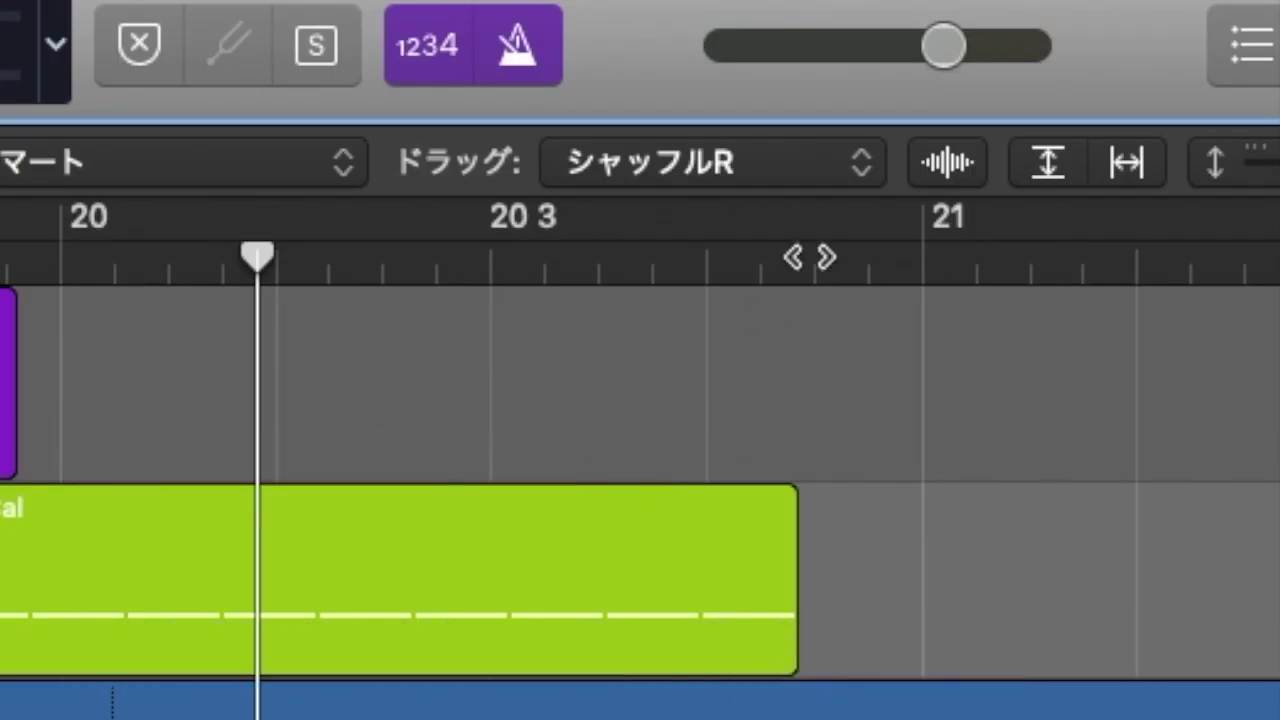
Examine the drag mode options, including シャッフルR and シャッフルL.
click(756, 180)
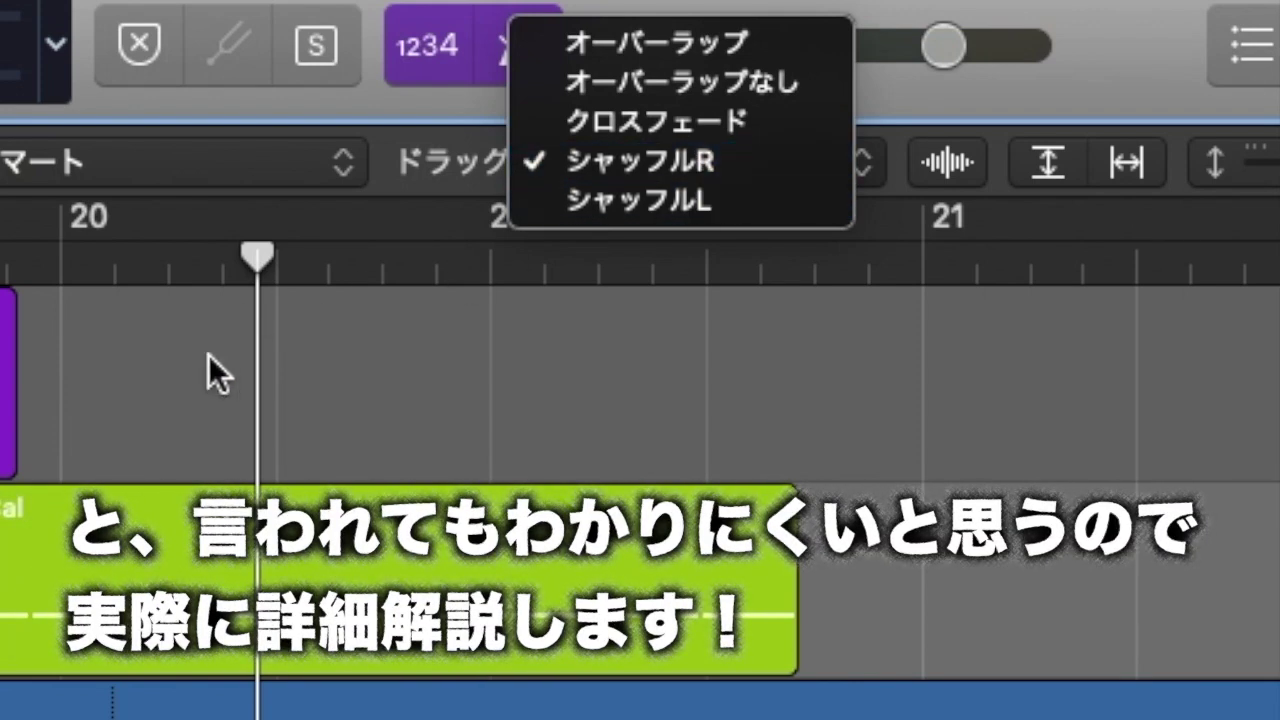
click(208, 354)
click(678, 173)
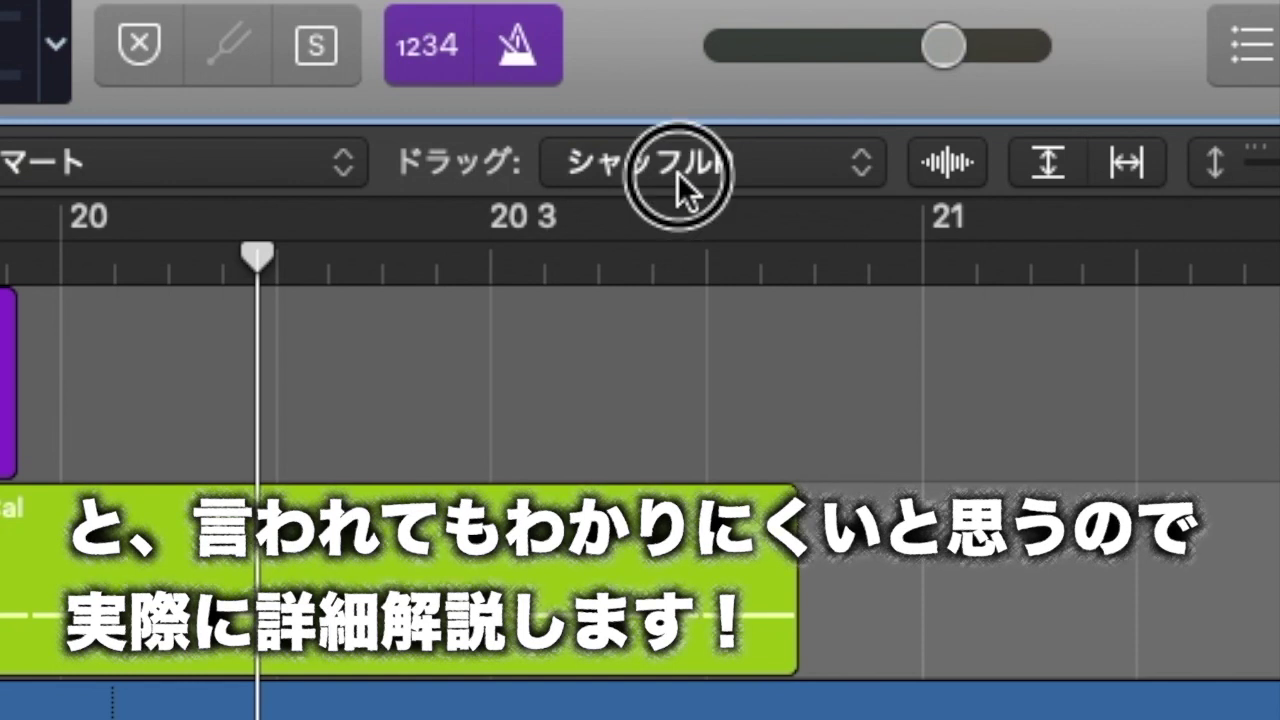
click(81, 426)
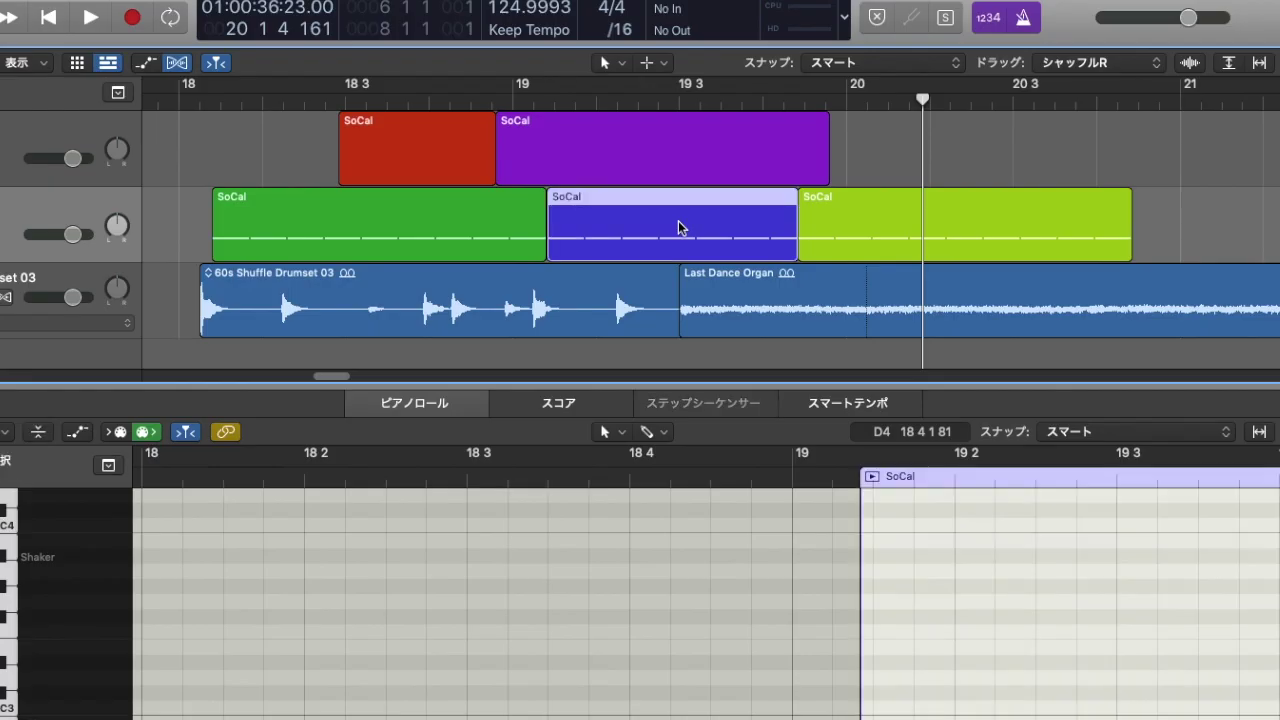
Delete the blue SoCal region in the シャッフルR drag mode and undo the deletion.
key(Delete)
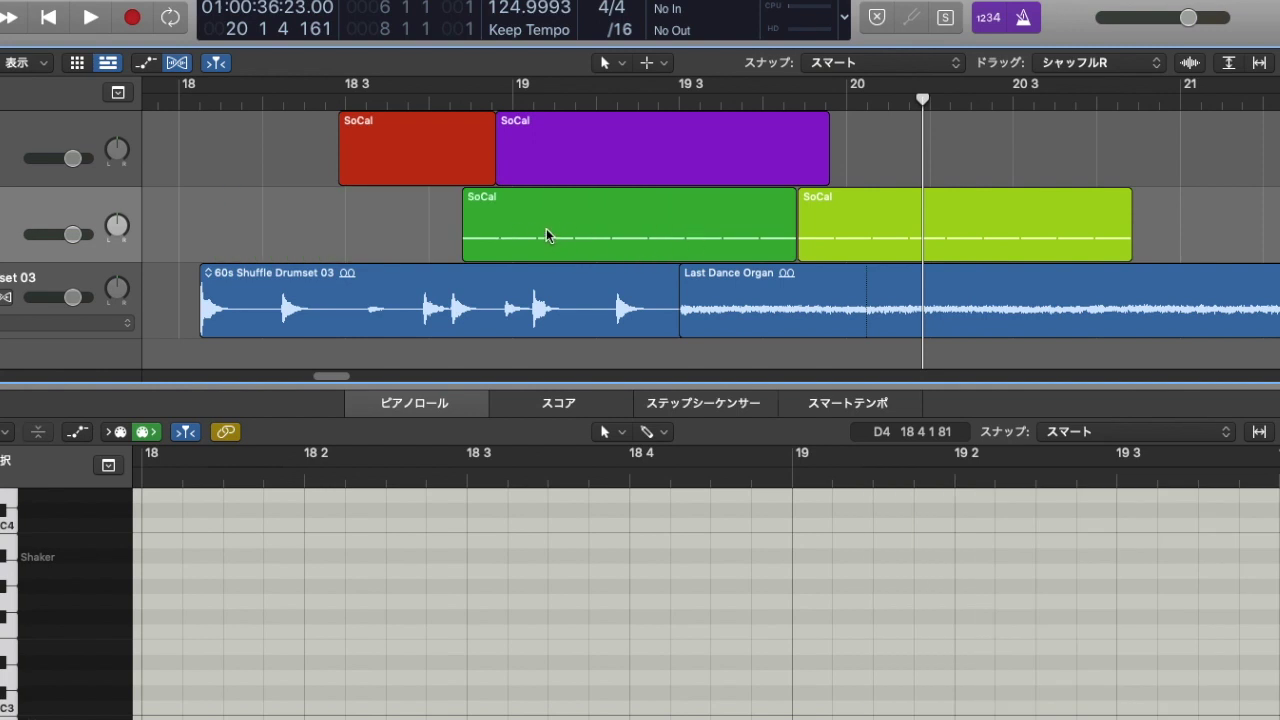
key(super+z)
click(1046, 133)
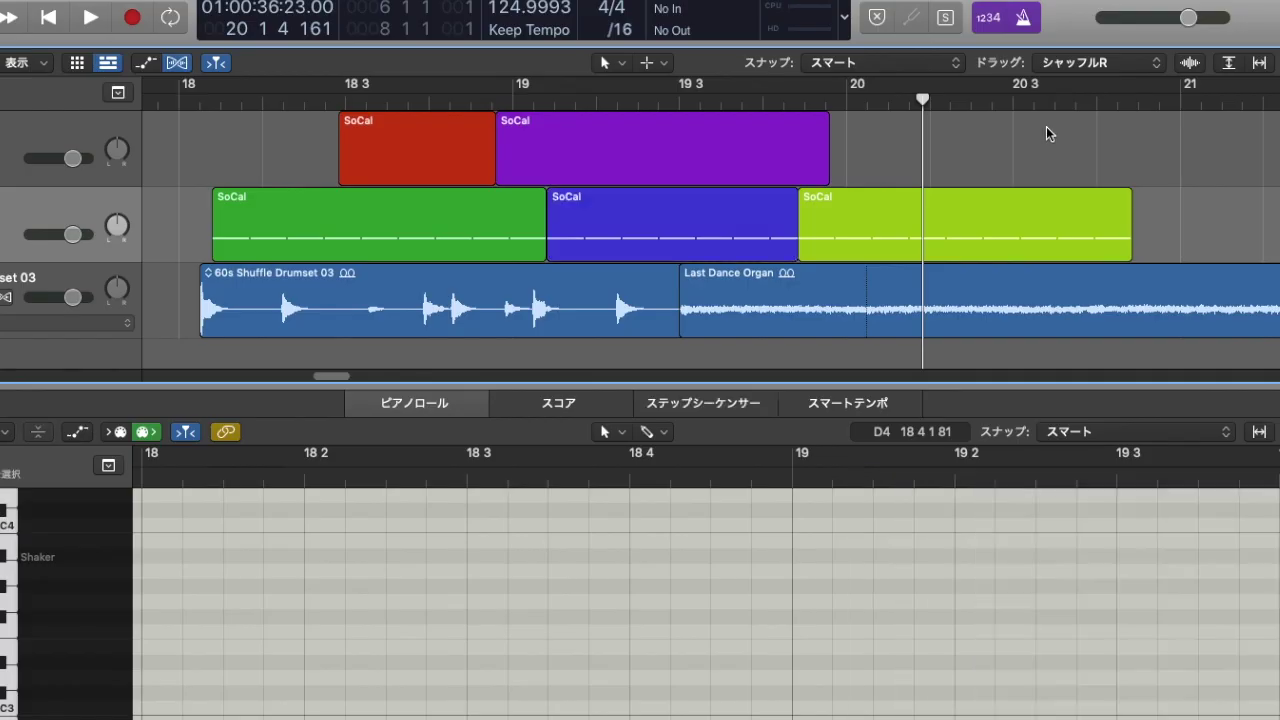
Set the drag mode to シャッフルL, delete the blue SoCal region, and undo the deletion.
click(1075, 62)
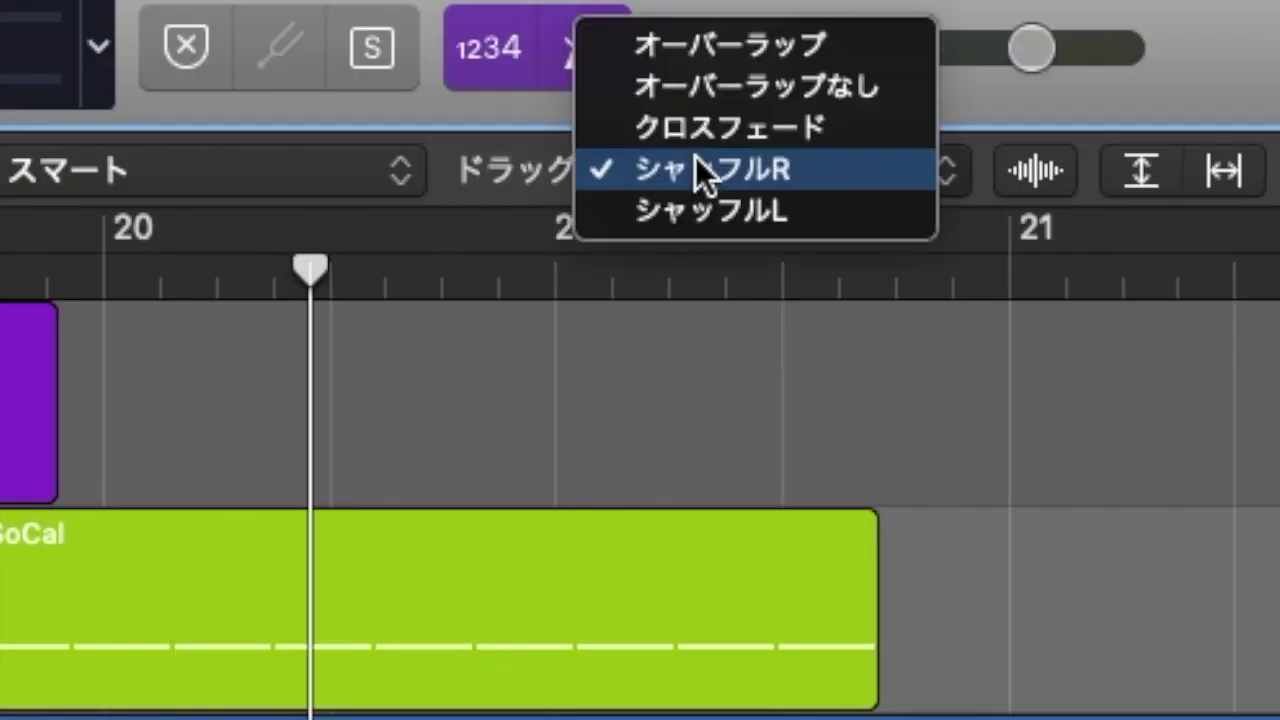
click(733, 212)
click(686, 260)
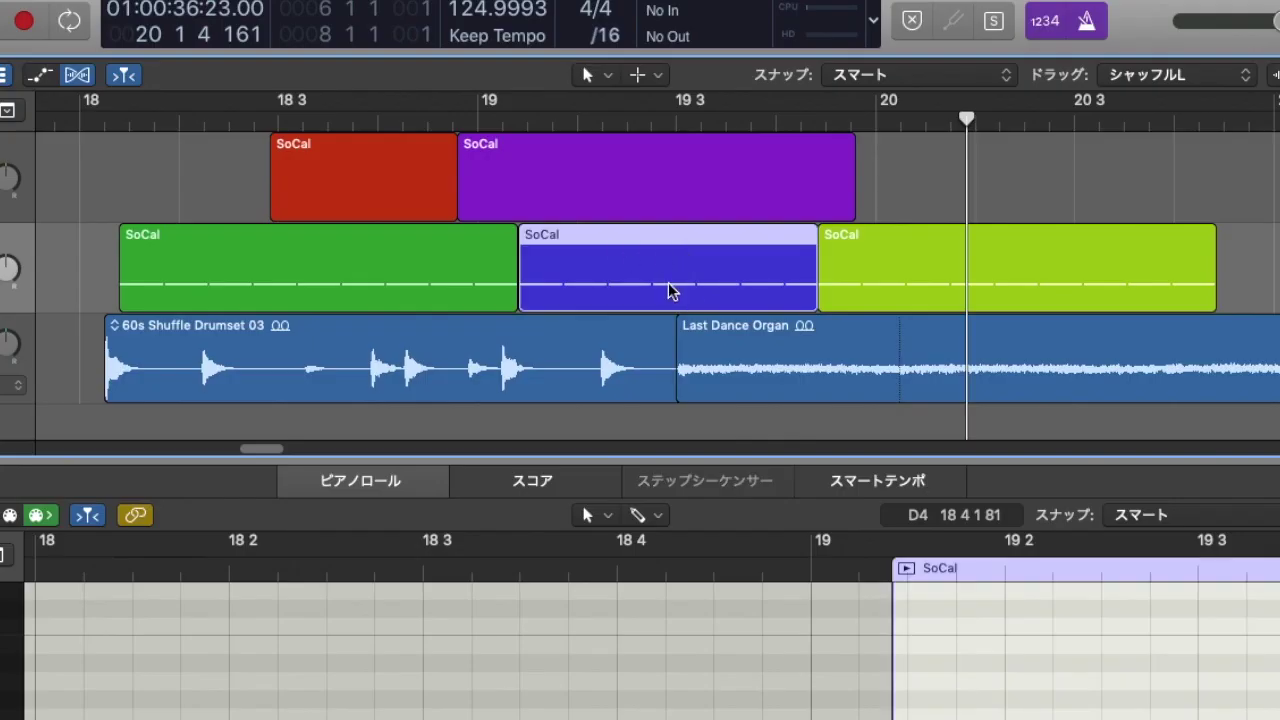
key(Delete)
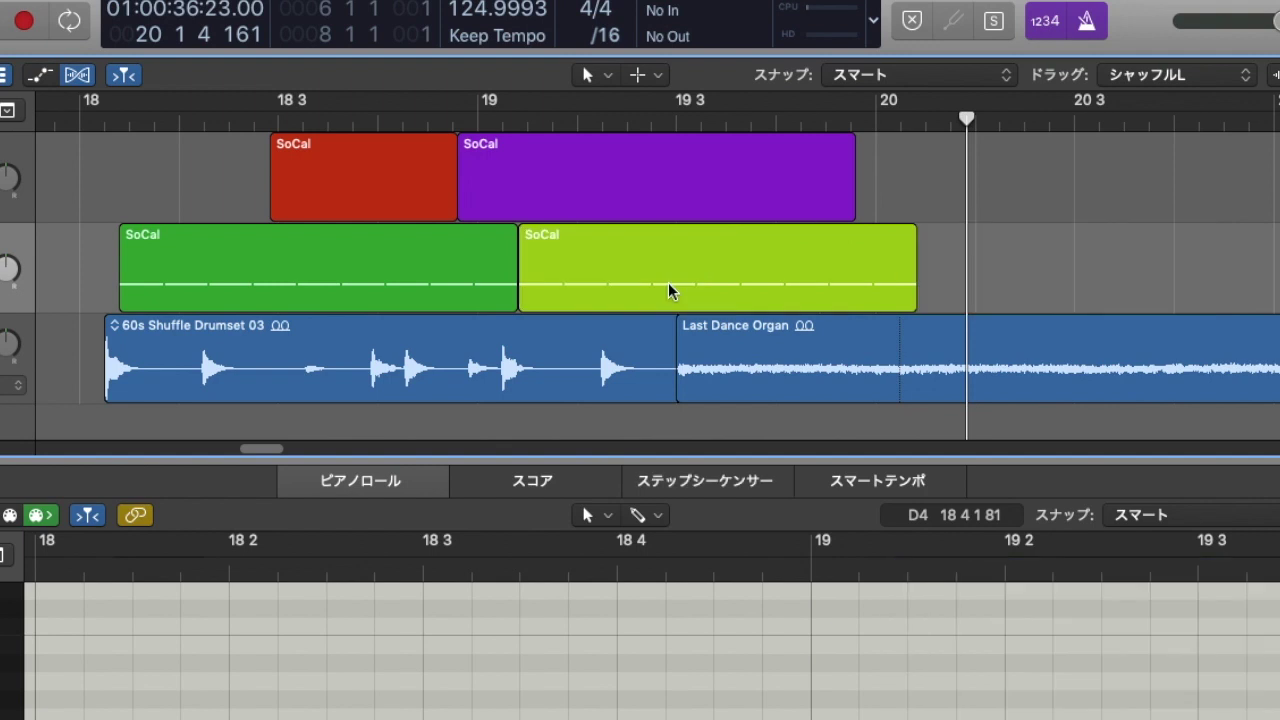
click(680, 270)
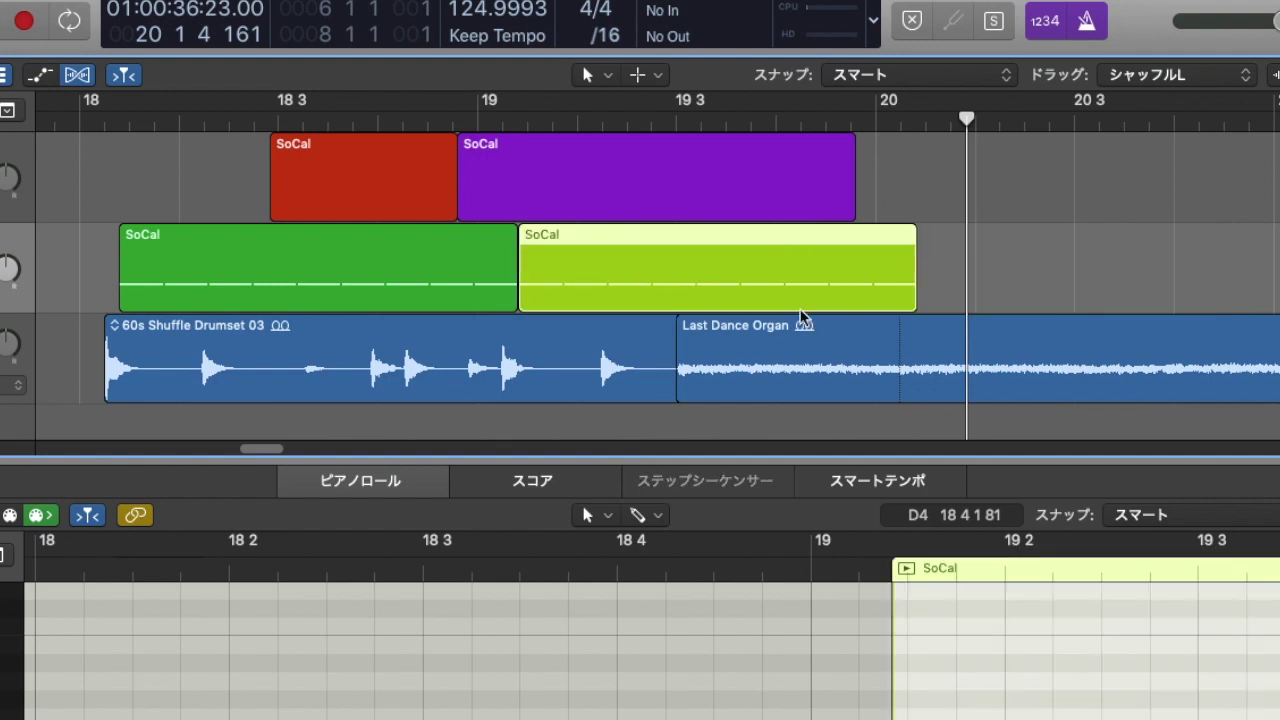
click(1157, 87)
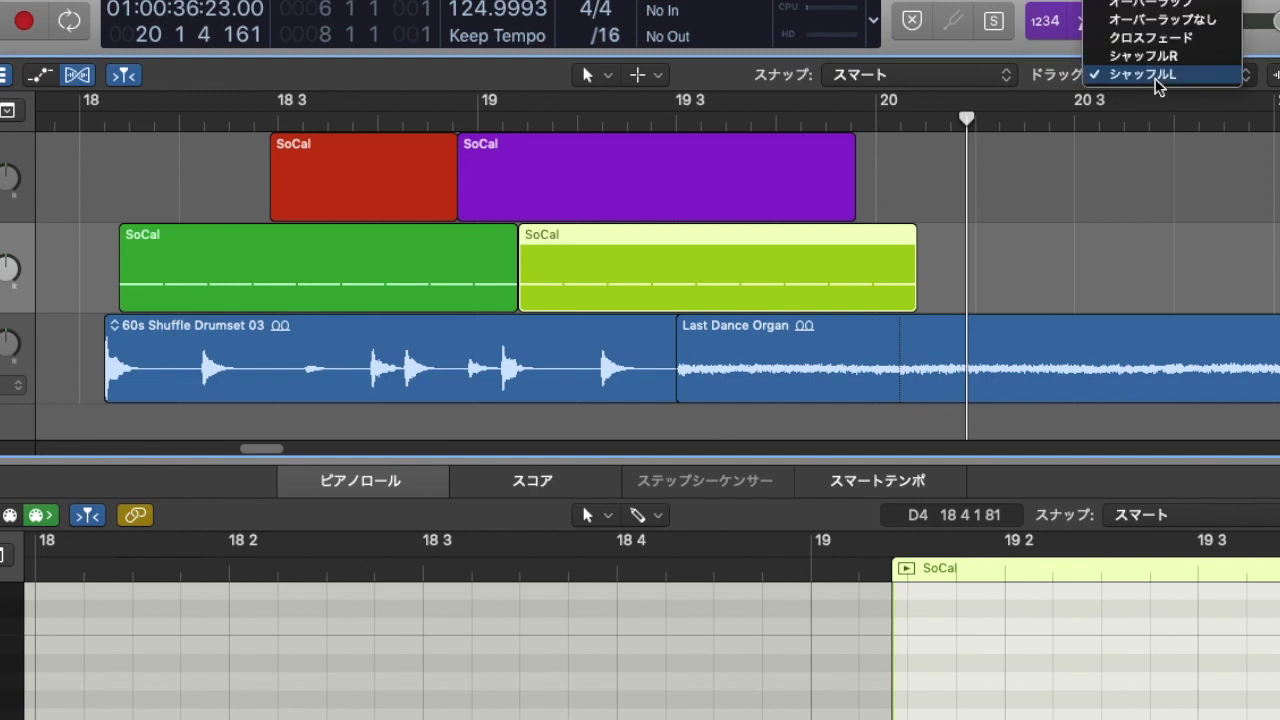
click(1109, 248)
key(super+z)
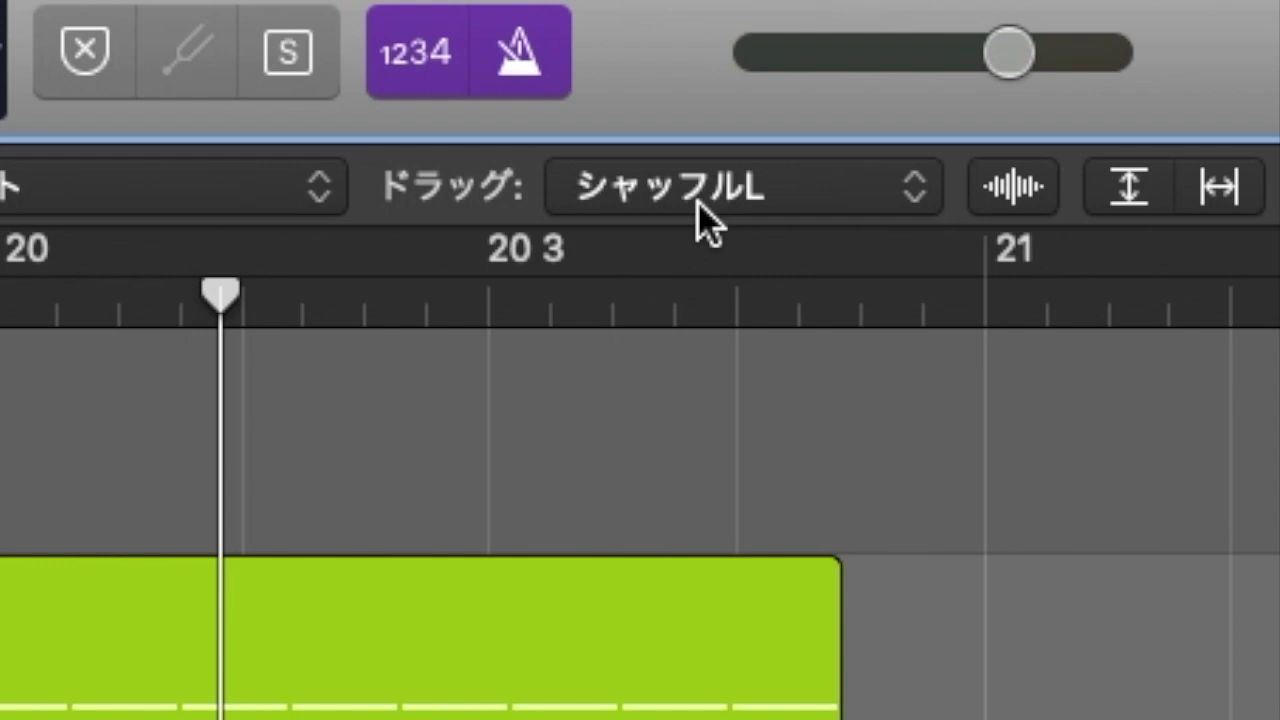
Set the drag mode to オーバーラップ, delete the blue SoCal region, and undo the deletion.
click(698, 202)
click(664, 20)
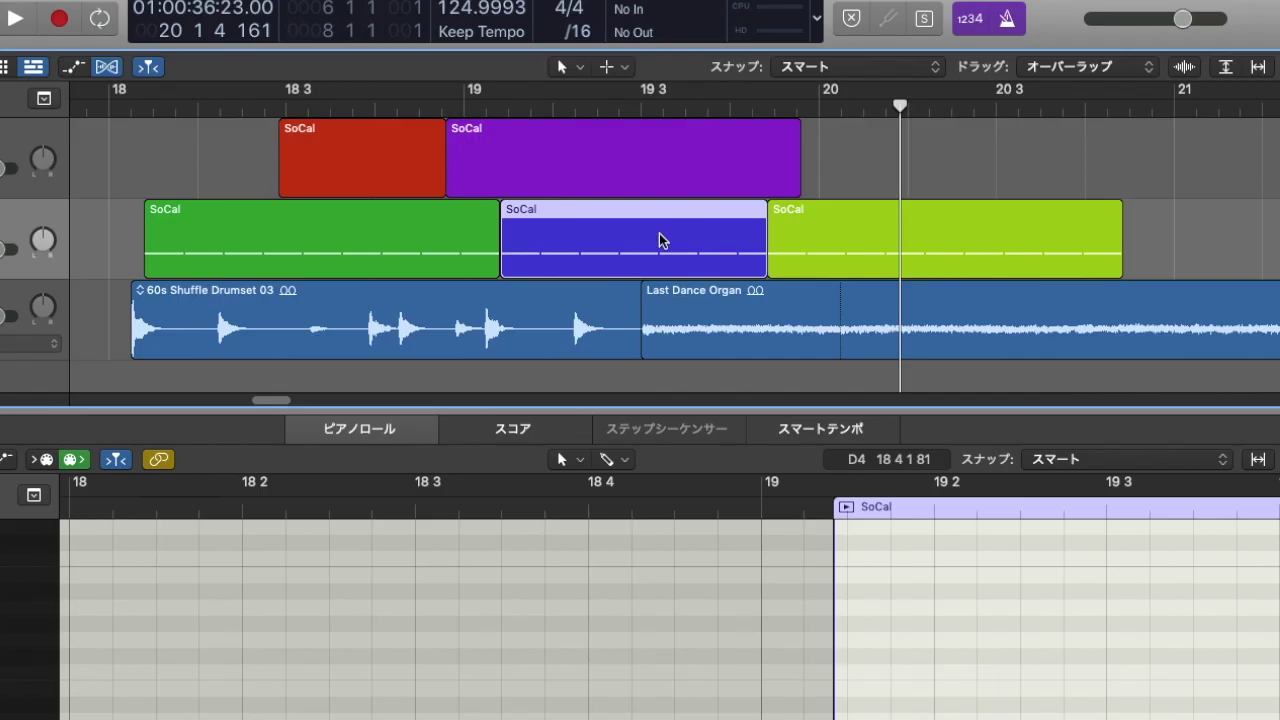
key(Delete)
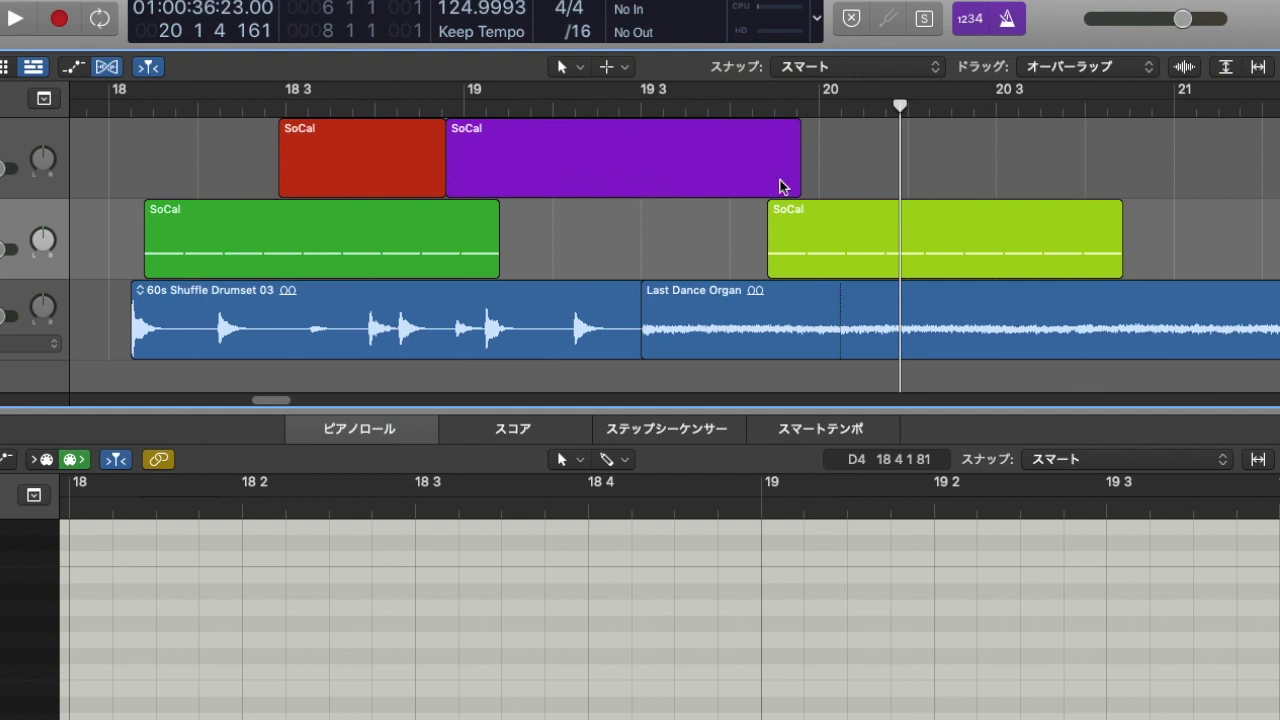
key(ctrl+z)
Set the drag mode to シャッフルR, delete the blue SoCal region again, and undo the deletion.
click(1093, 63)
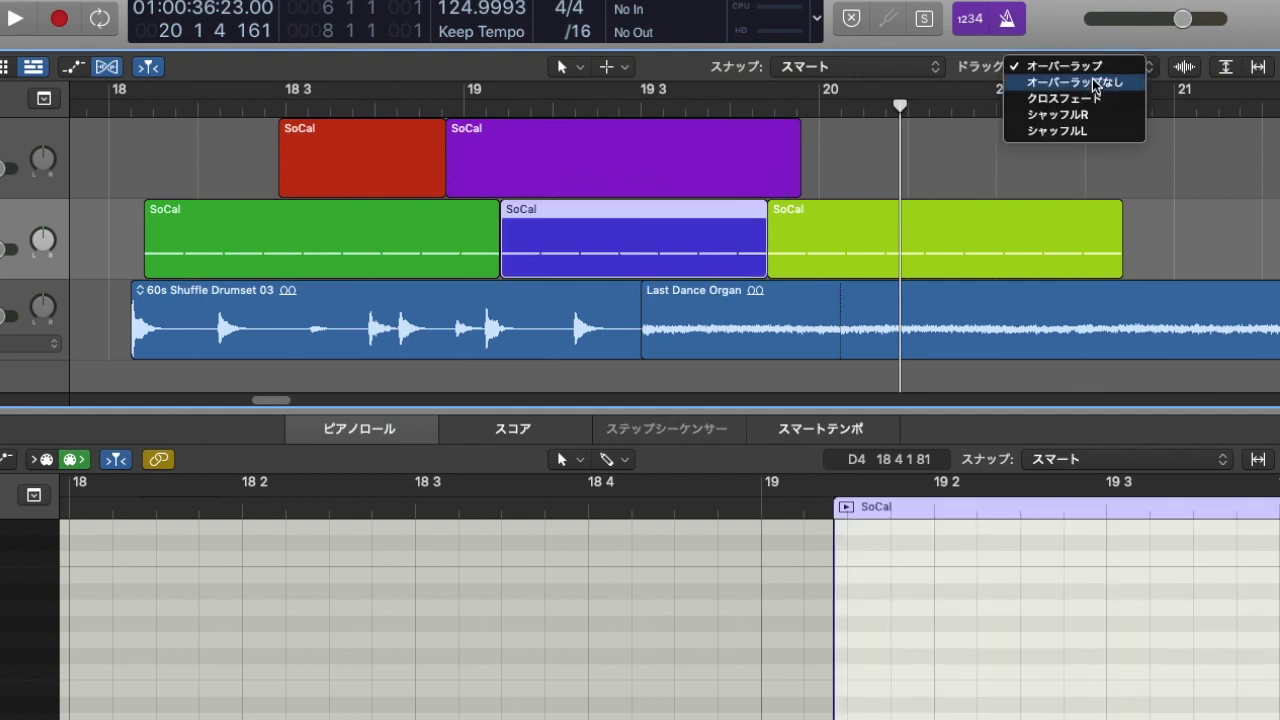
click(1086, 113)
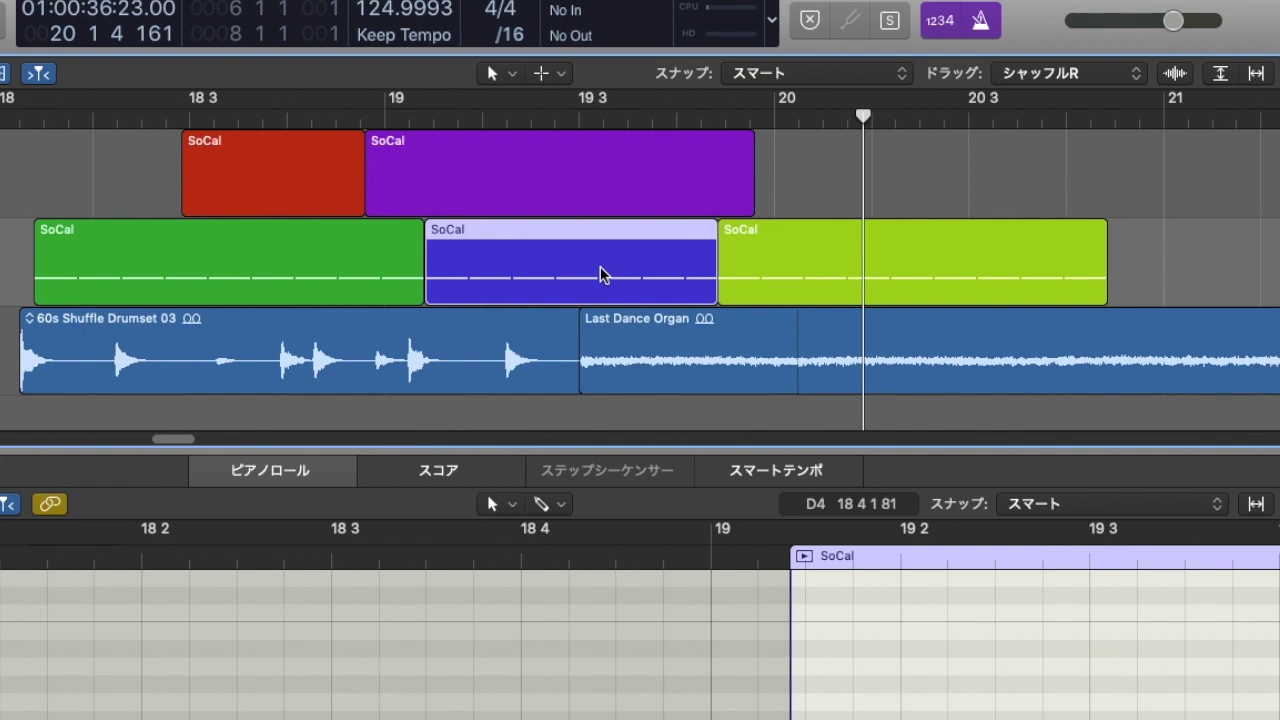
key(Delete)
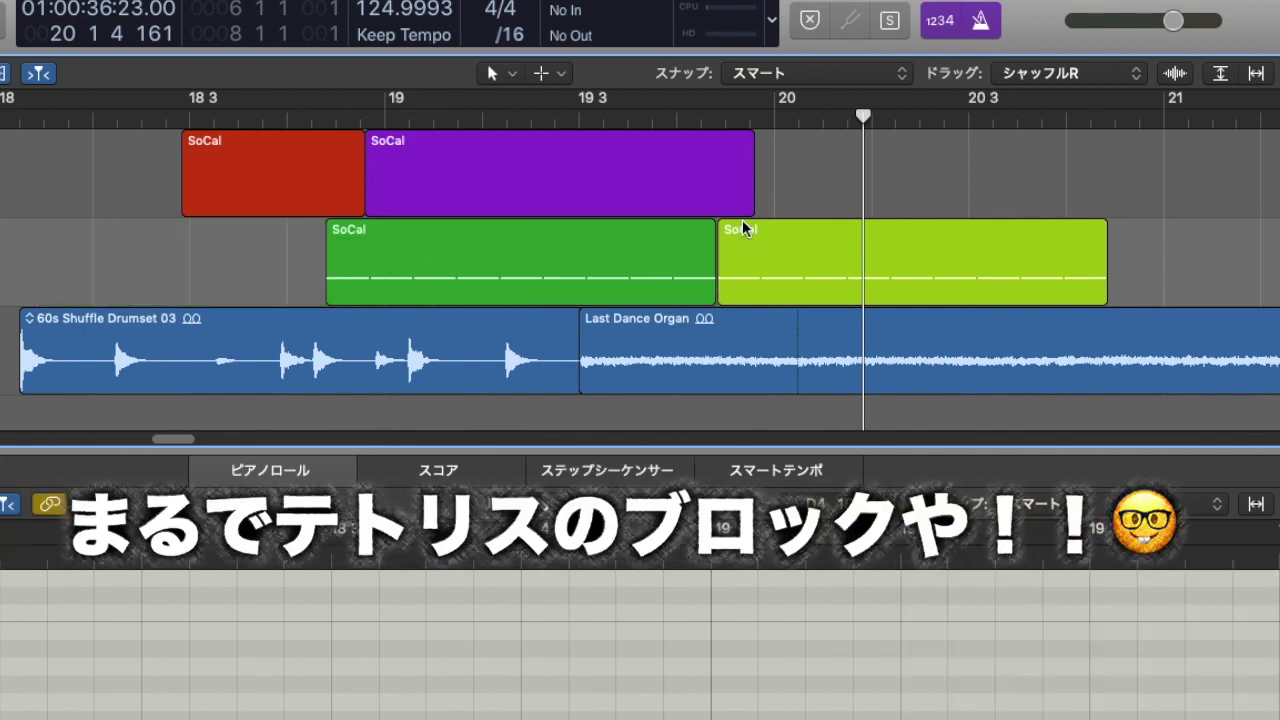
key(ctrl+z)
click(872, 190)
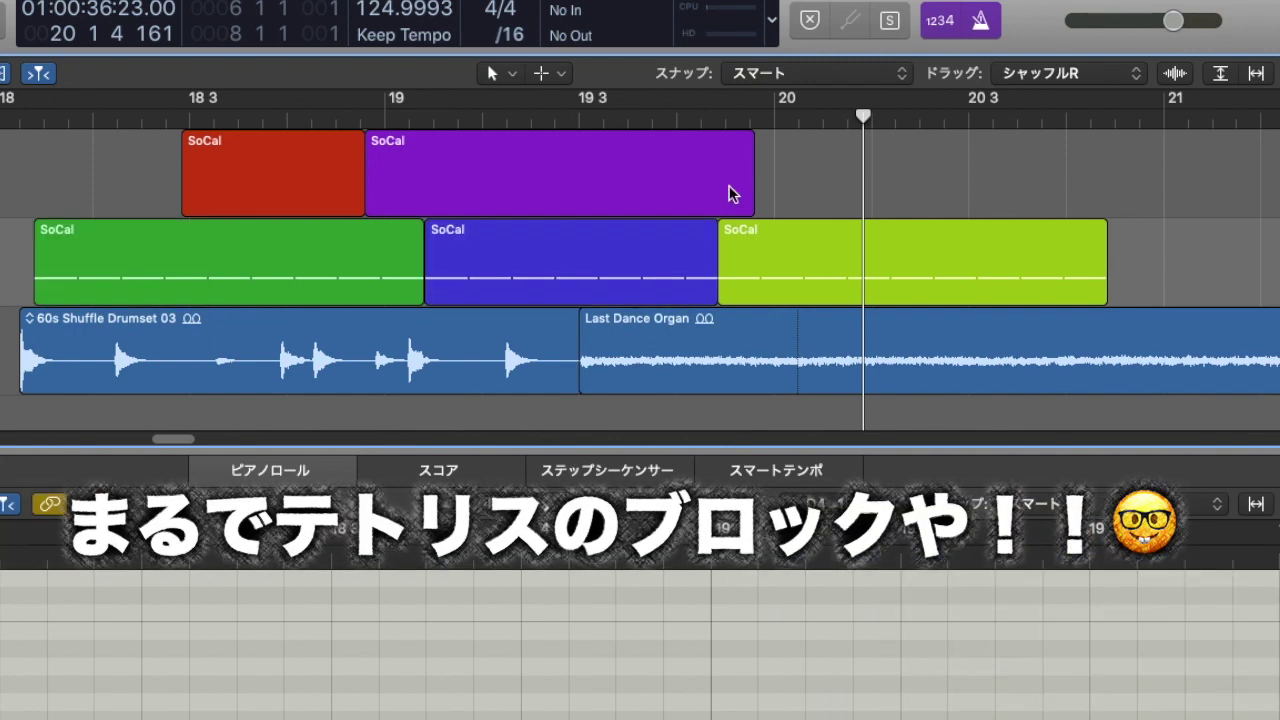
Set the drag mode to オーバーラップ, move the green SoCal region two beats later over the blue one, and restore its position.
mouse_move(254, 250)
mouse_down()
mouse_move(491, 251)
mouse_move(228, 262)
mouse_move(480, 243)
mouse_move(277, 259)
mouse_up()
click(1130, 68)
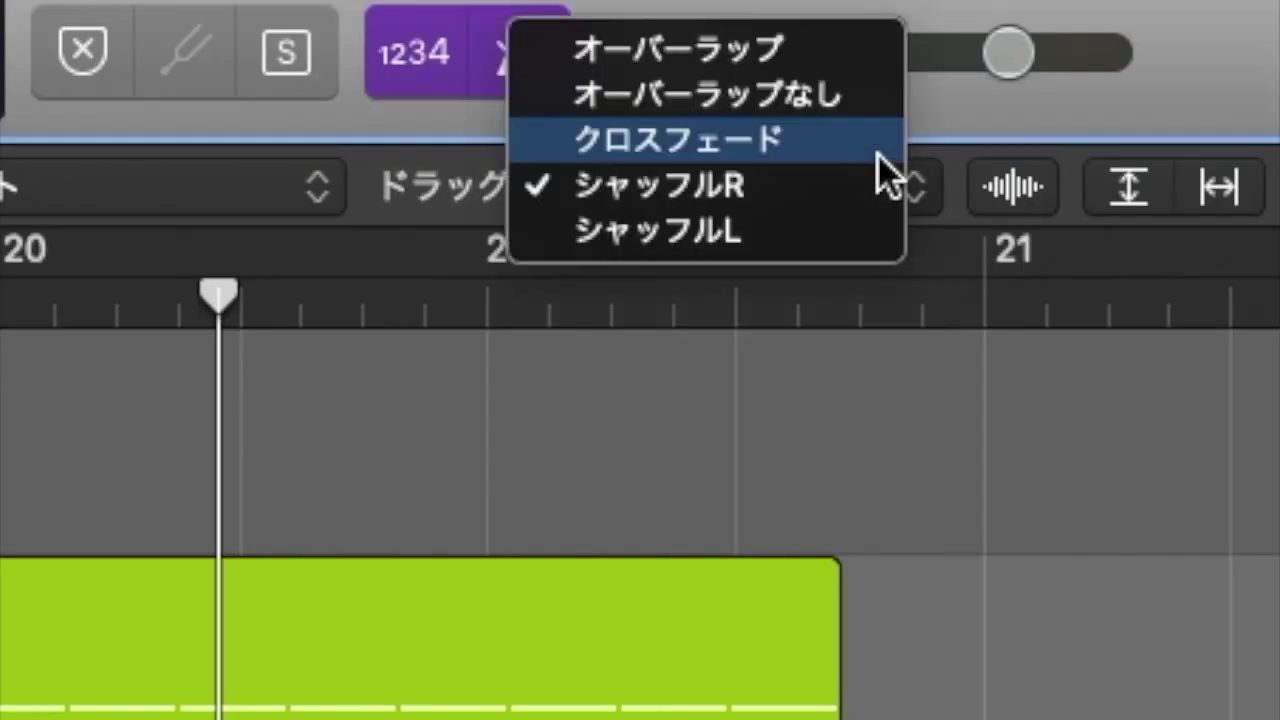
click(1070, 34)
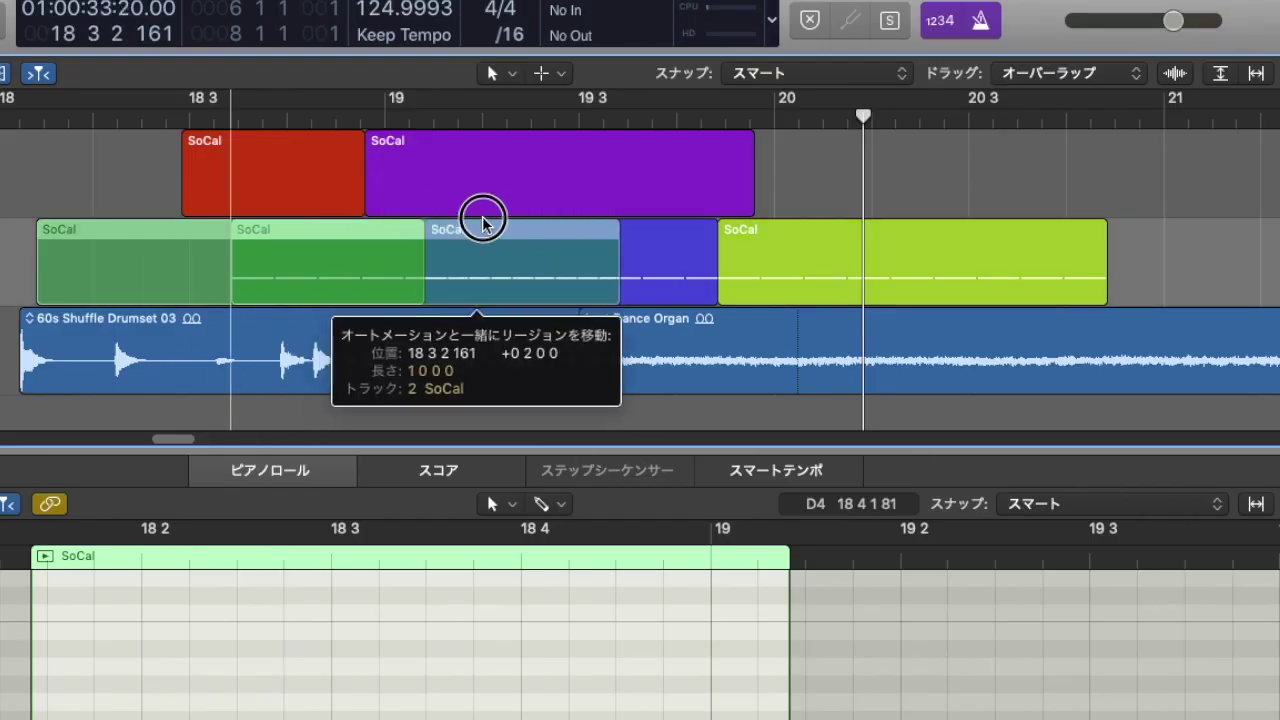
drag(480, 220, 192, 254)
key(super+z)
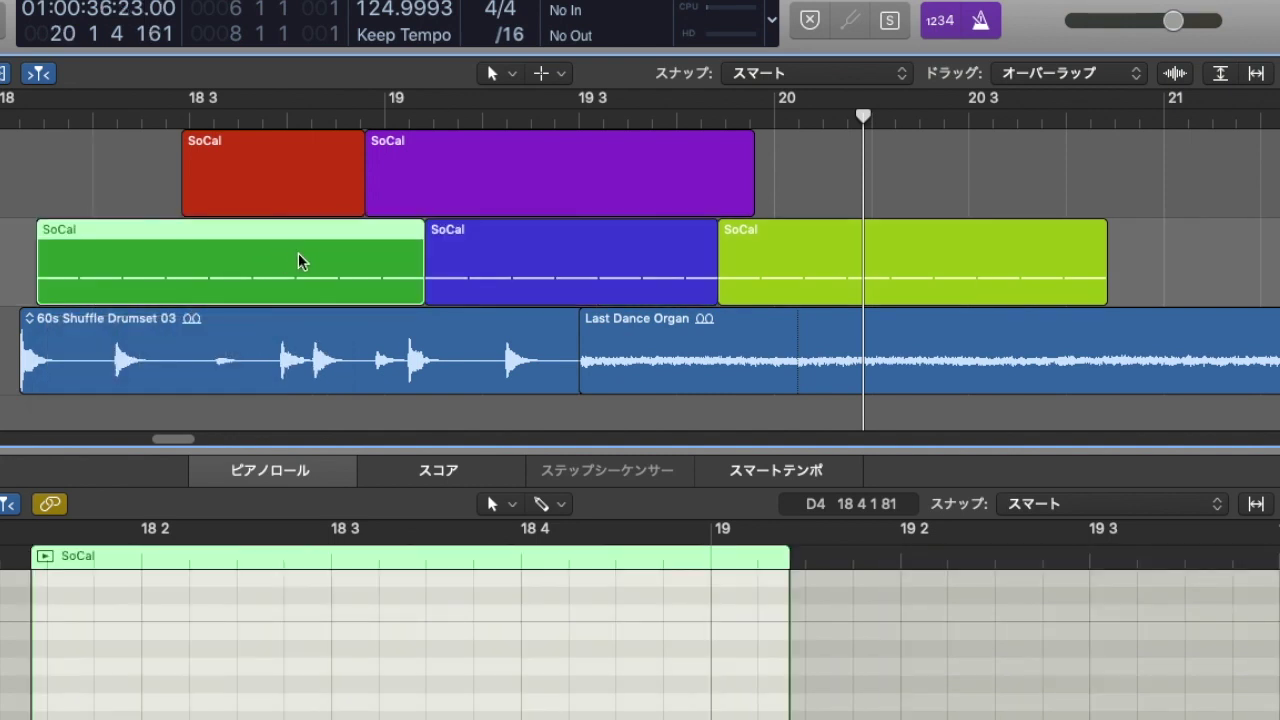
Place the playhead exactly at the start of bar 19.
click(430, 119)
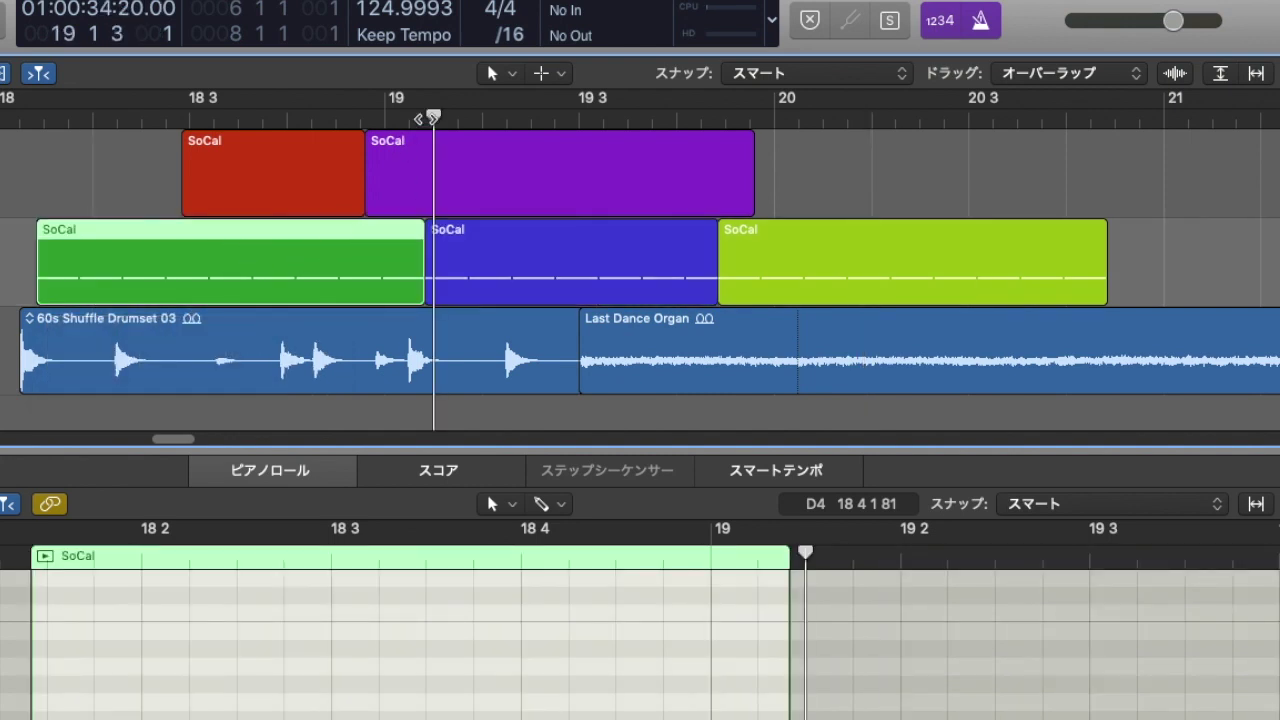
key(period)
key(comma)
key(period)
key(comma)
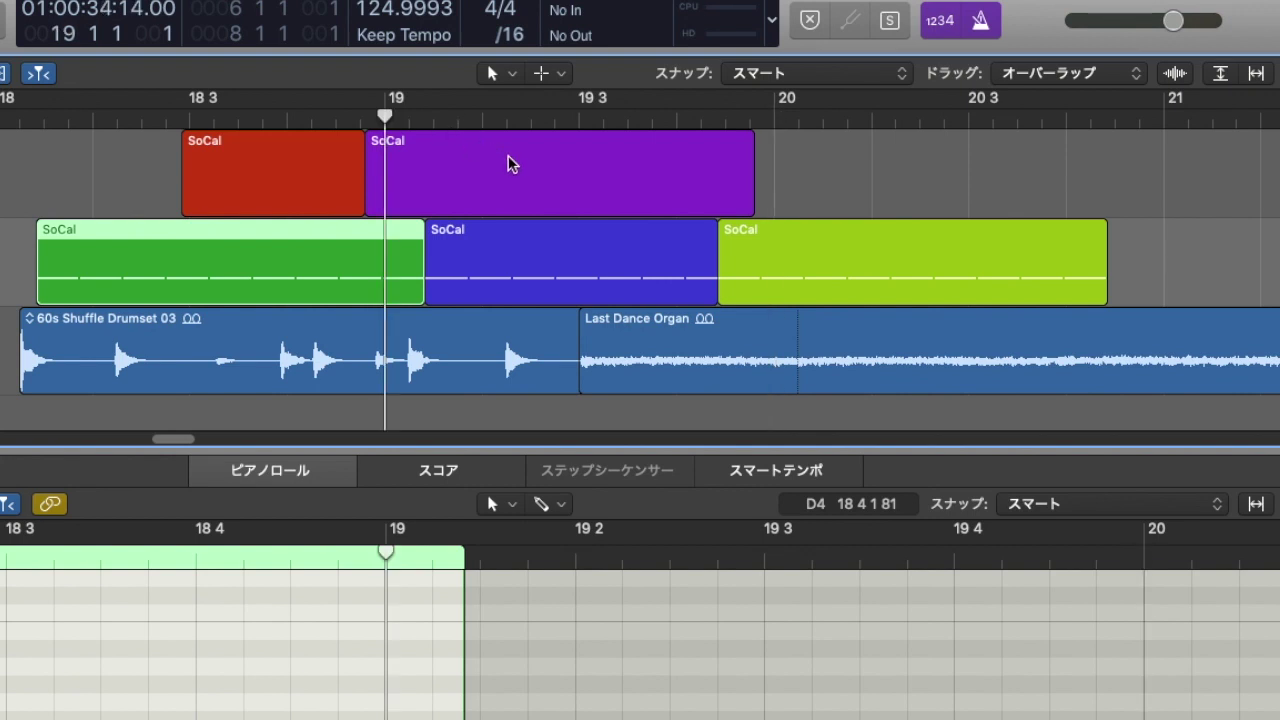
Move the green SoCal region to the playhead and back by hand, and undo these moves.
key(semicolon)
drag(540, 225, 320, 229)
key(super+z)
key(super+z)
key(super+z)
key(super+z)
Set the drag mode to シャッフルR, shorten the green SoCal region from its right edge, and undo the resizing.
click(1052, 70)
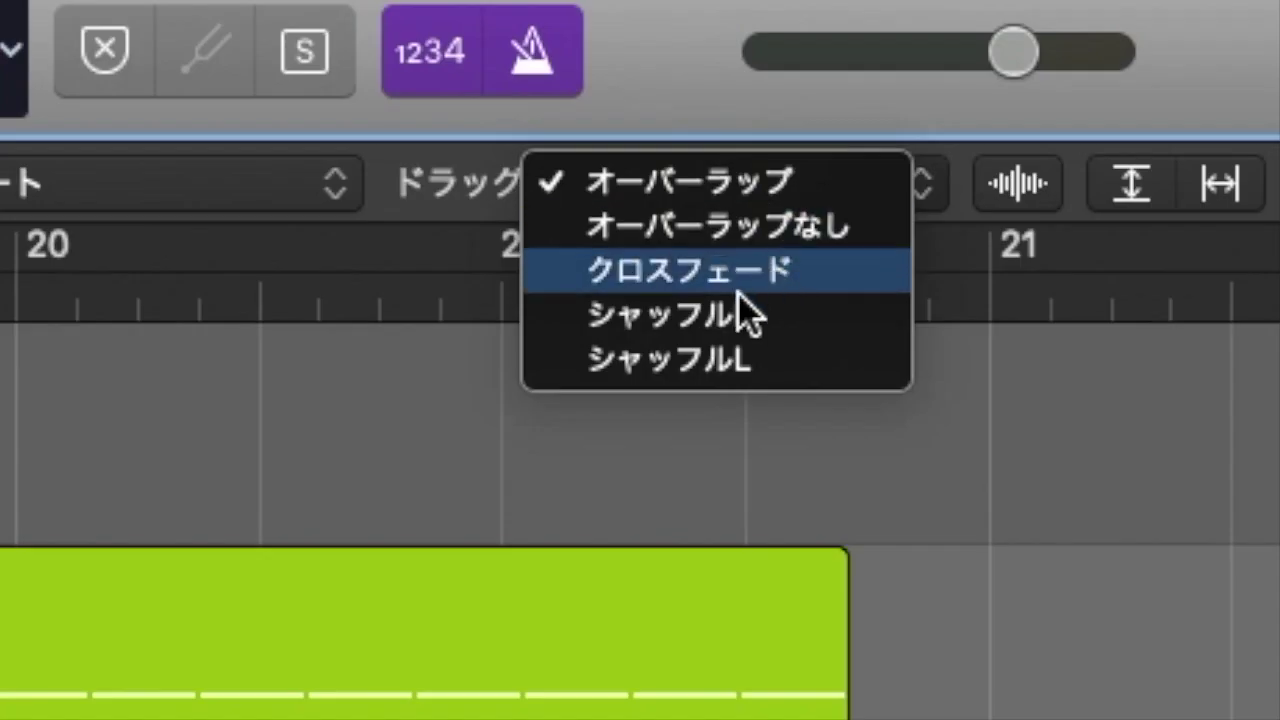
click(737, 318)
drag(346, 237, 394, 249)
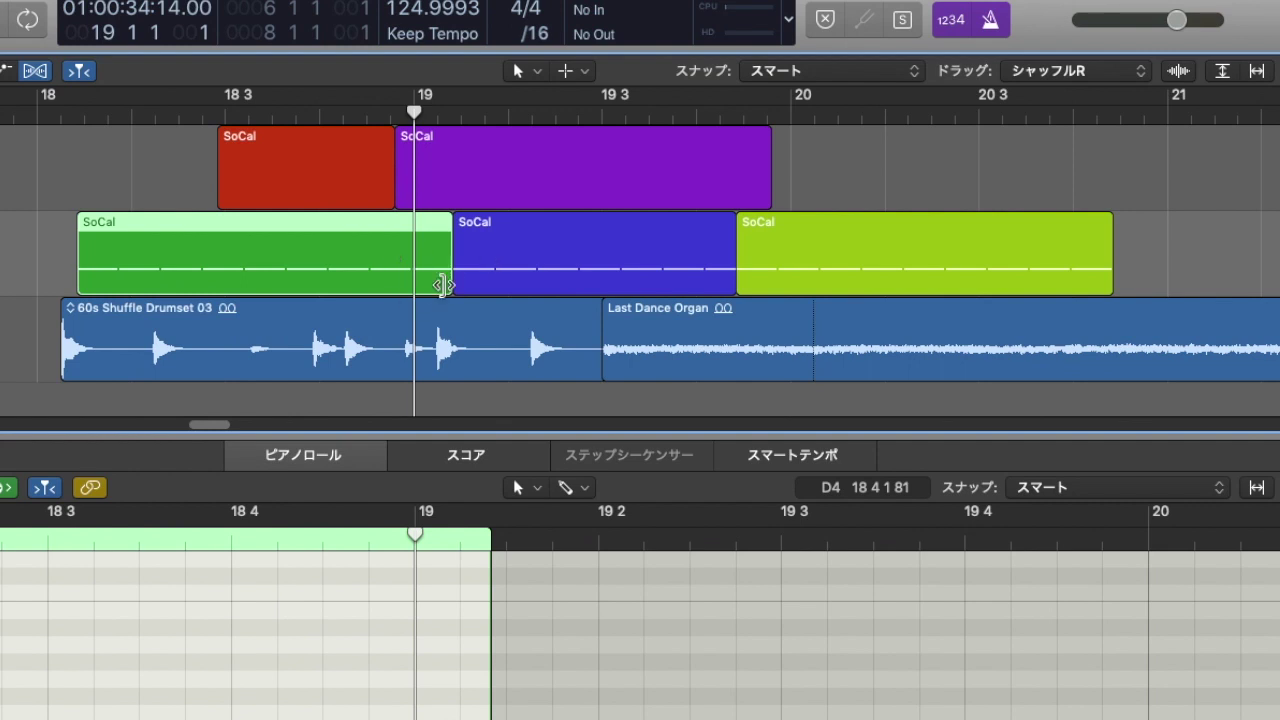
drag(442, 286, 307, 283)
drag(449, 283, 282, 295)
key(ctrl+z)
key(ctrl+z)
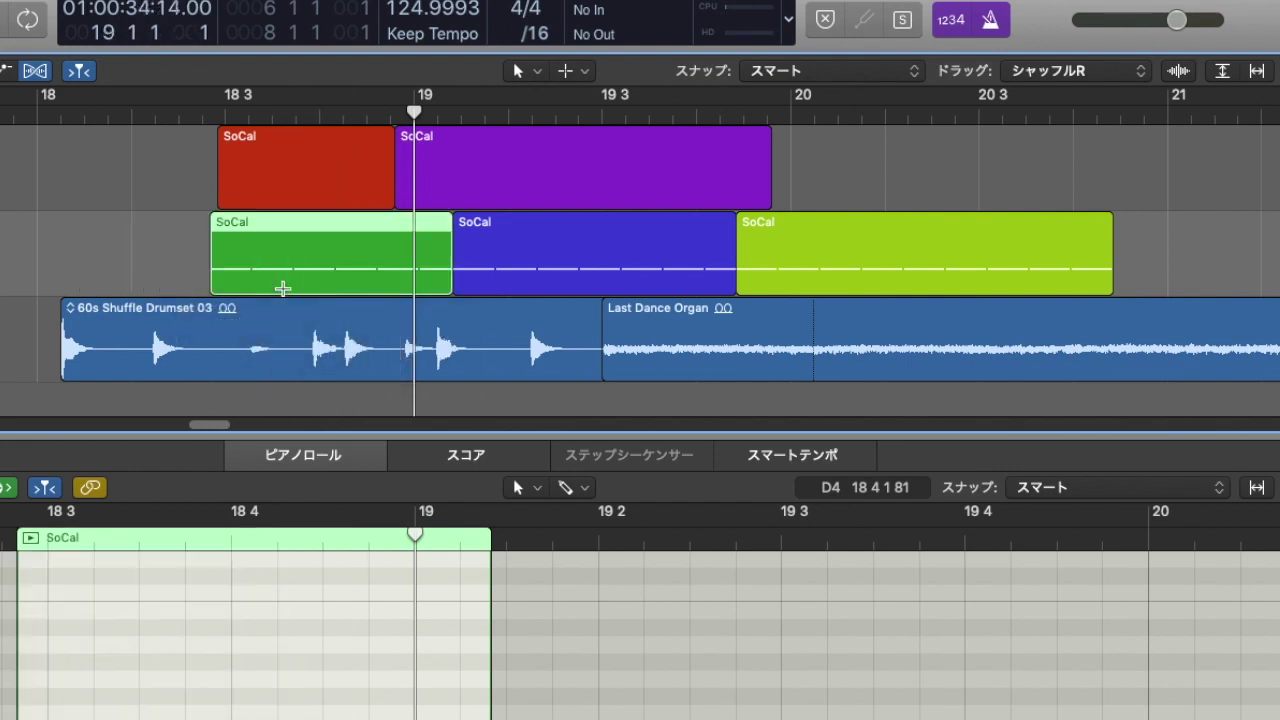
Set the drag mode to シャッフルL and shorten the green SoCal region from its right edge to end just before 18 4.
click(1043, 72)
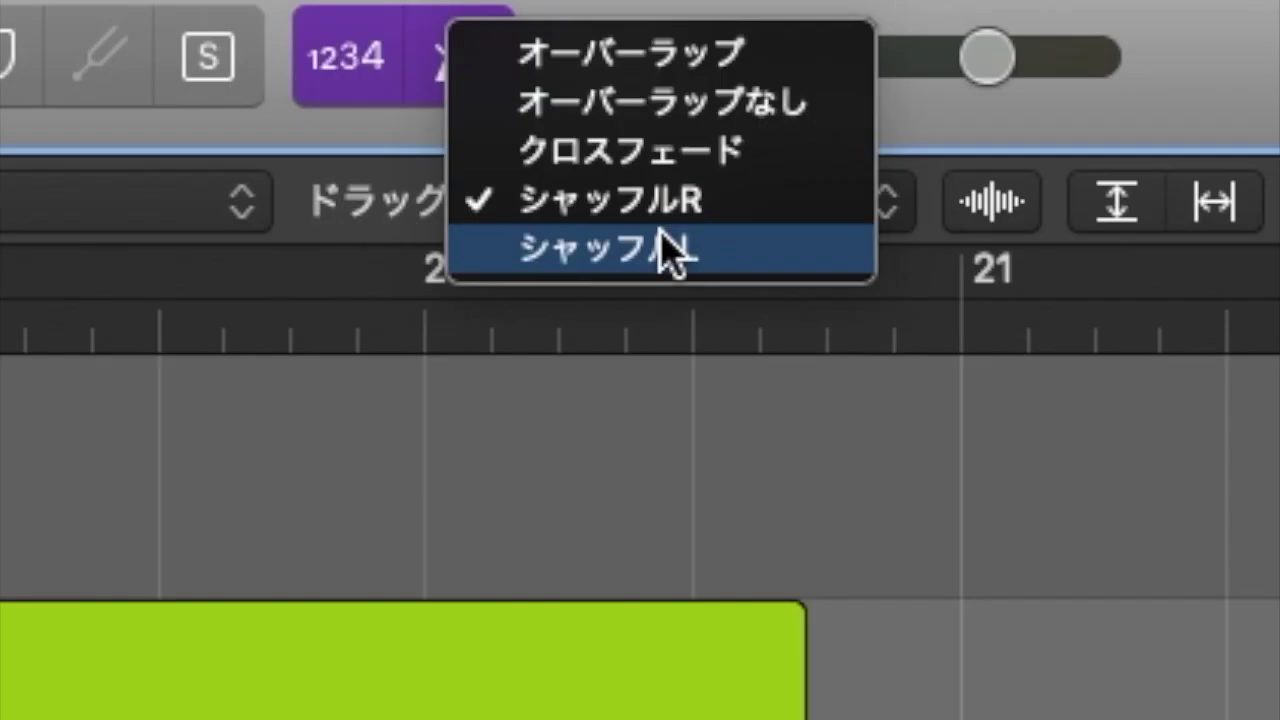
click(1062, 89)
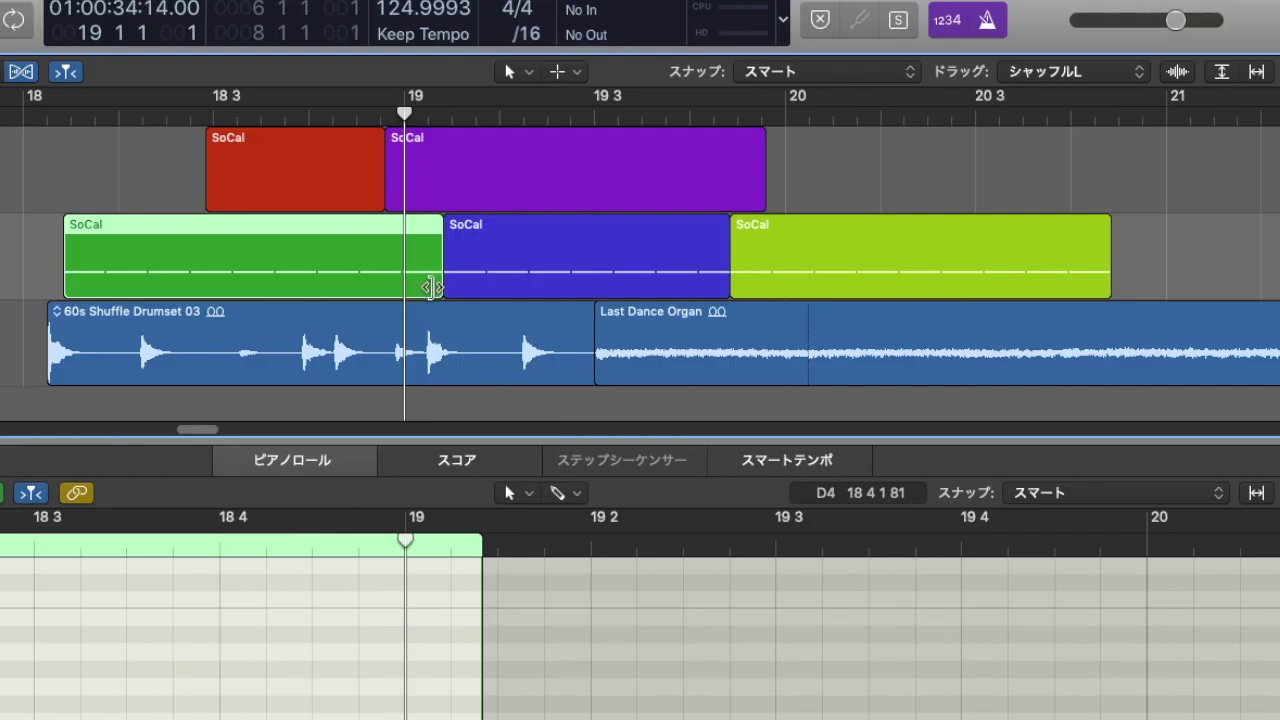
drag(441, 286, 287, 302)
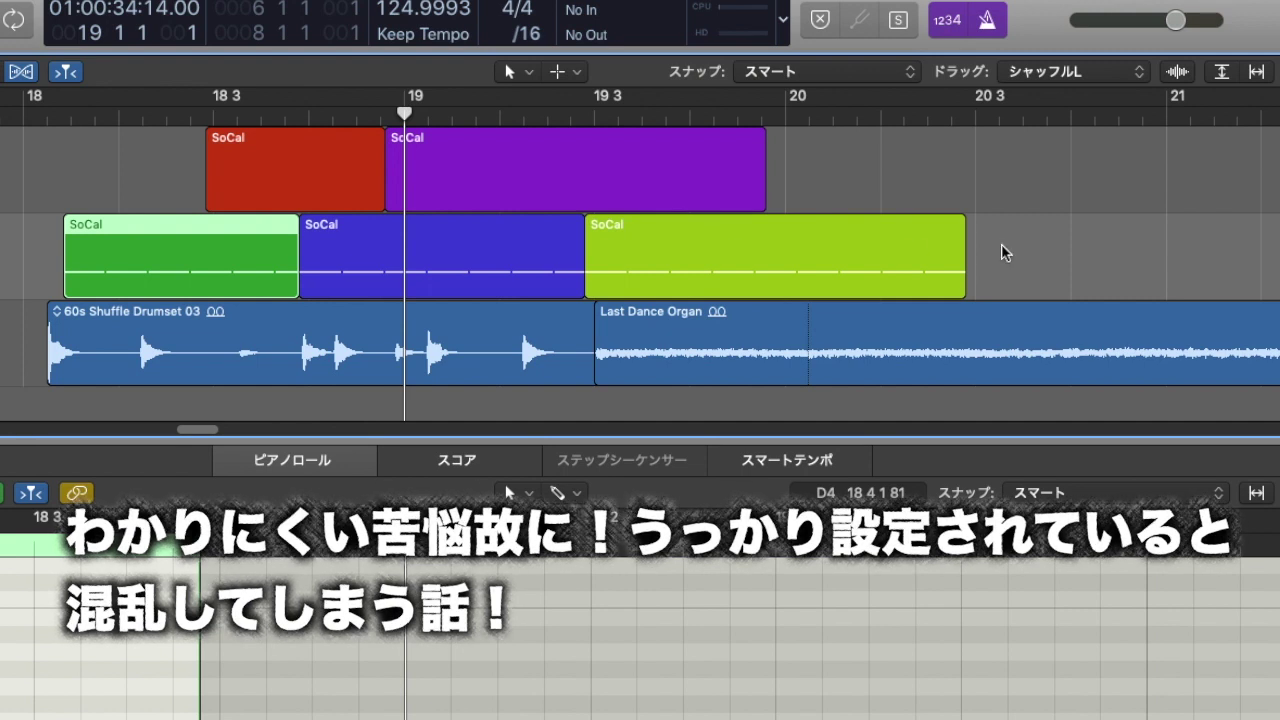
Delete the blue and red SoCal regions in the シャッフルL mode and undo both deletions.
click(1055, 72)
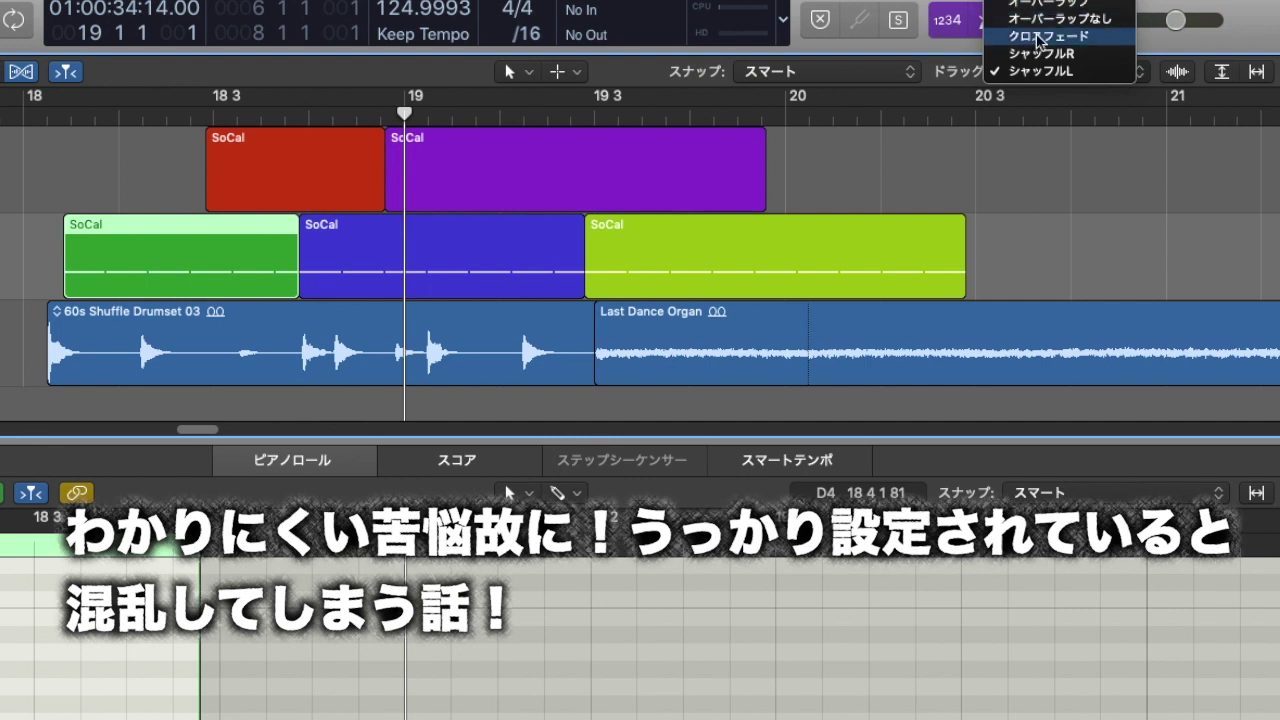
click(808, 188)
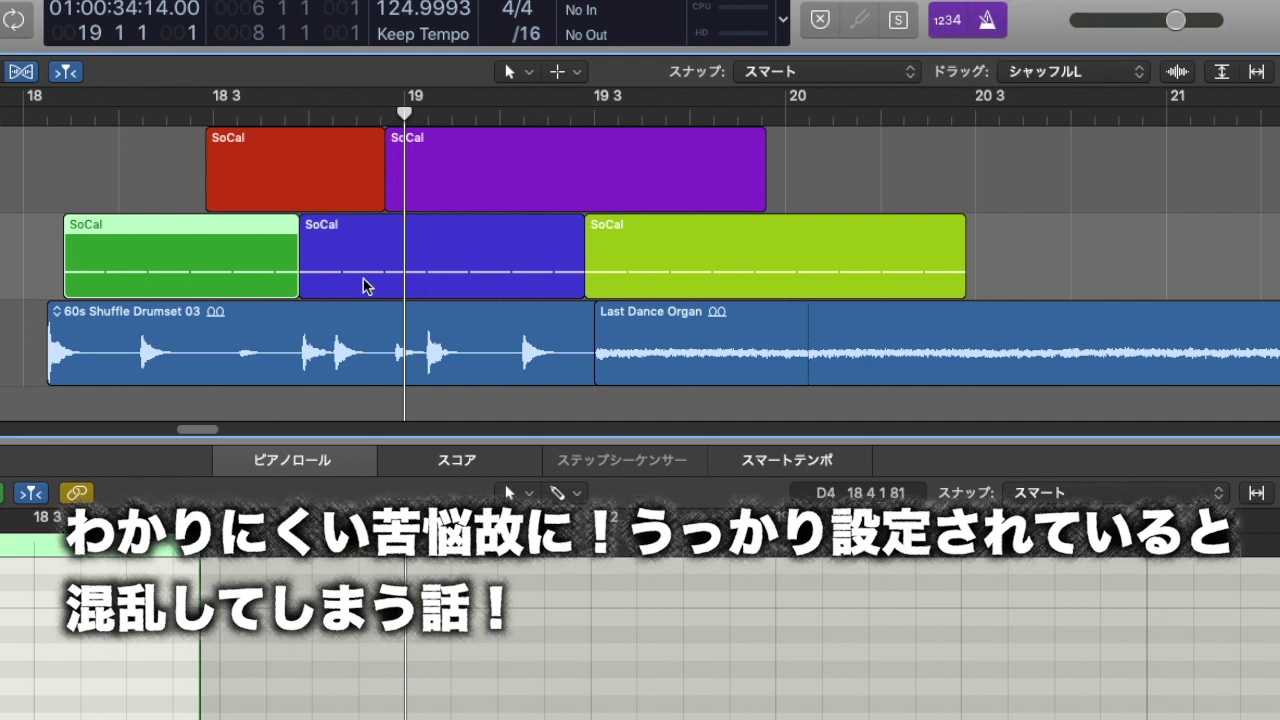
click(366, 286)
key(Delete)
click(336, 183)
key(Delete)
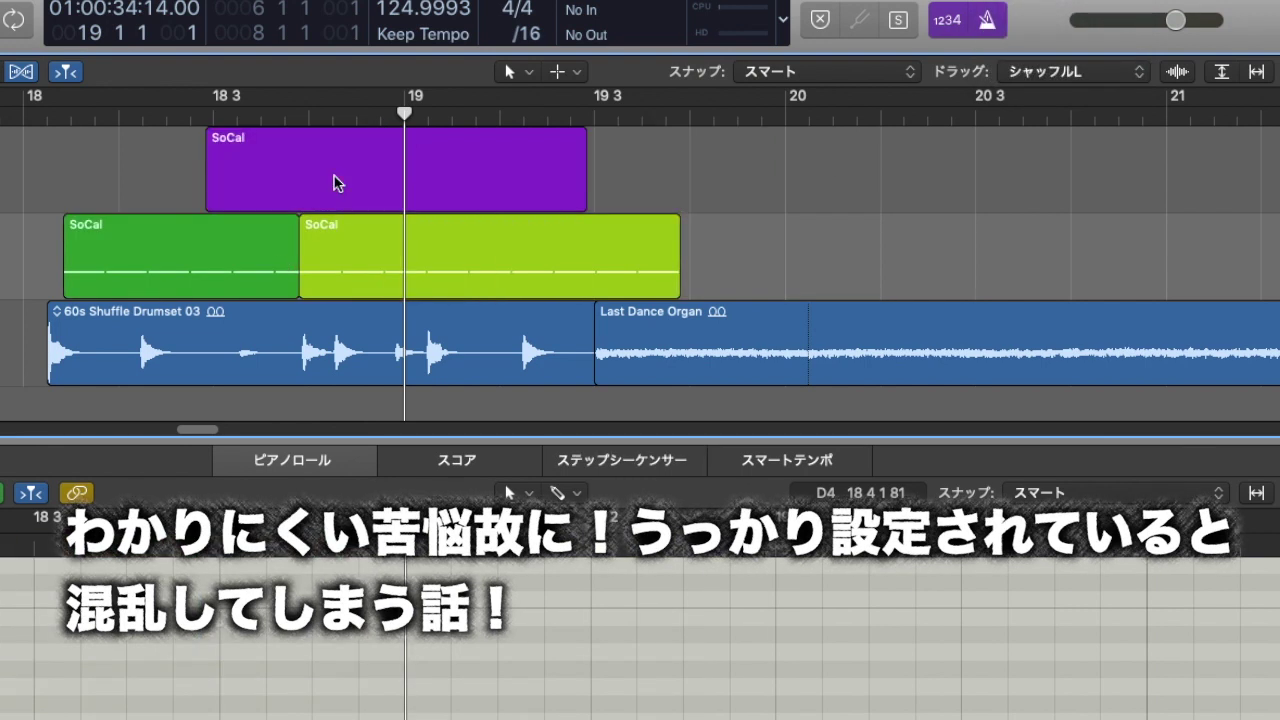
key(ctrl+z)
key(ctrl+z)
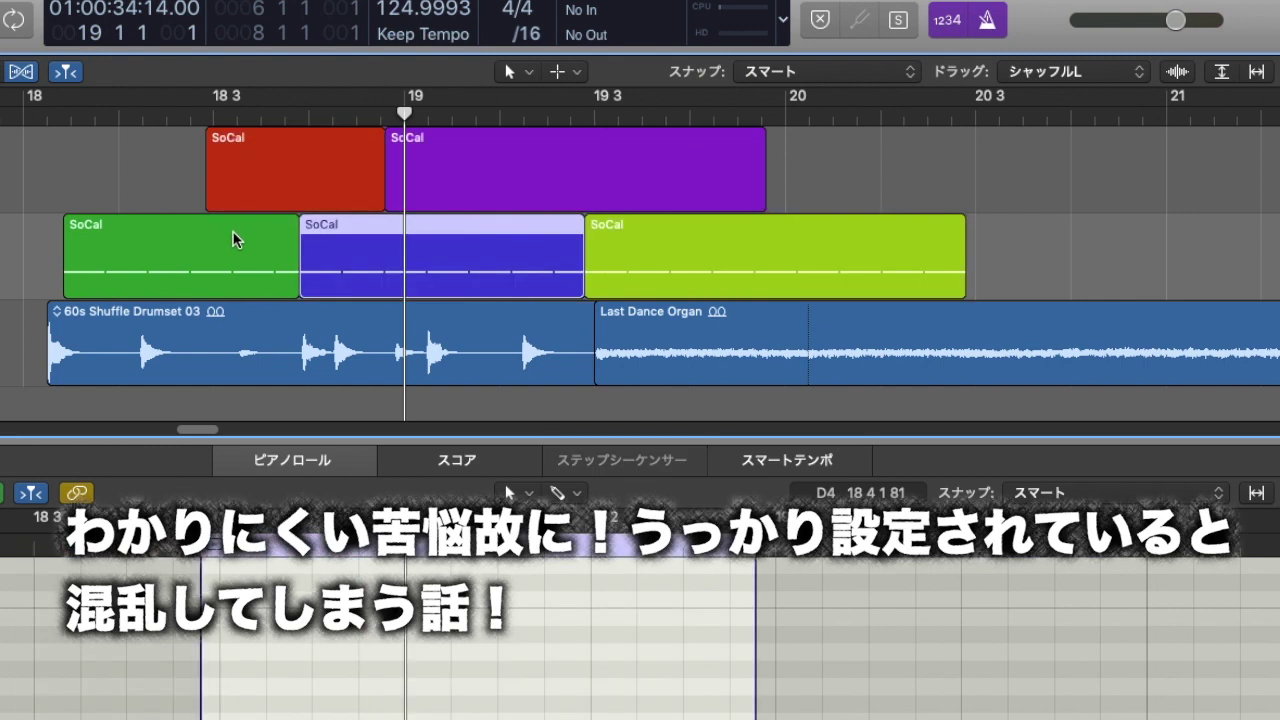
Move the yellow-green SoCal region to just after bar 20, move the blue region up against it, and undo both moves.
drag(674, 237, 932, 242)
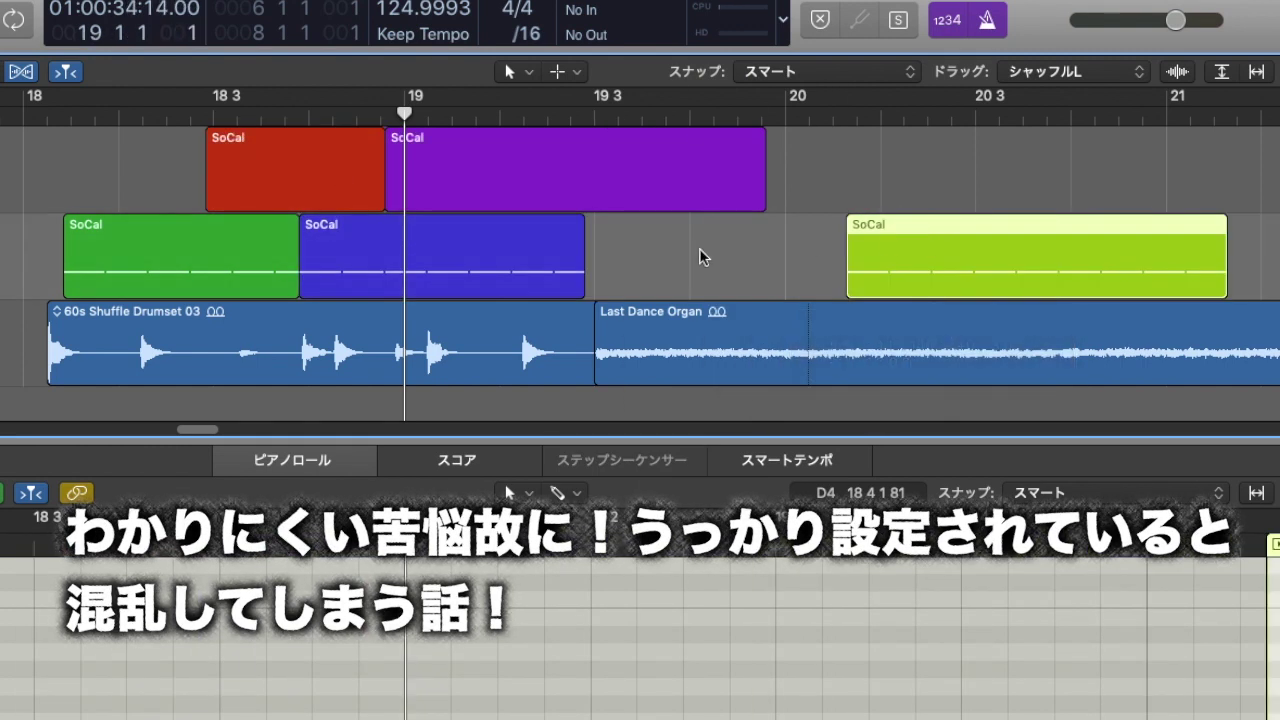
drag(529, 249, 791, 249)
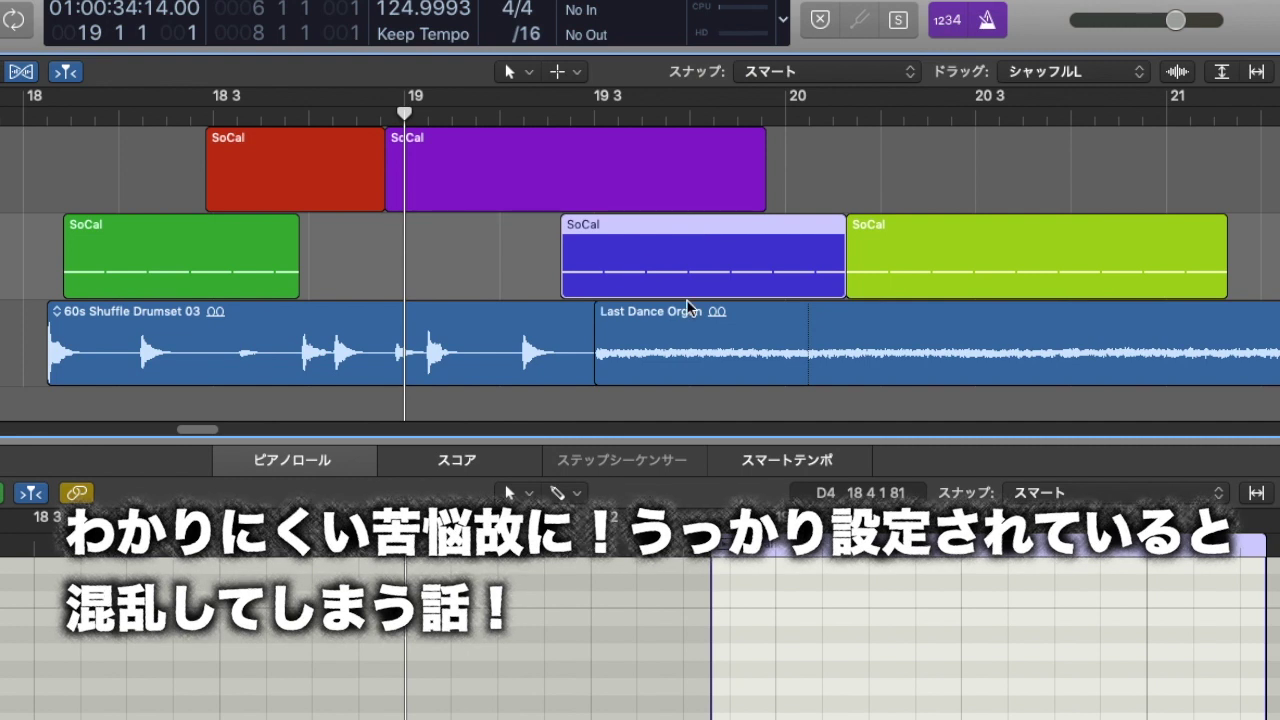
key(ctrl+z)
key(ctrl+z)
click(1137, 200)
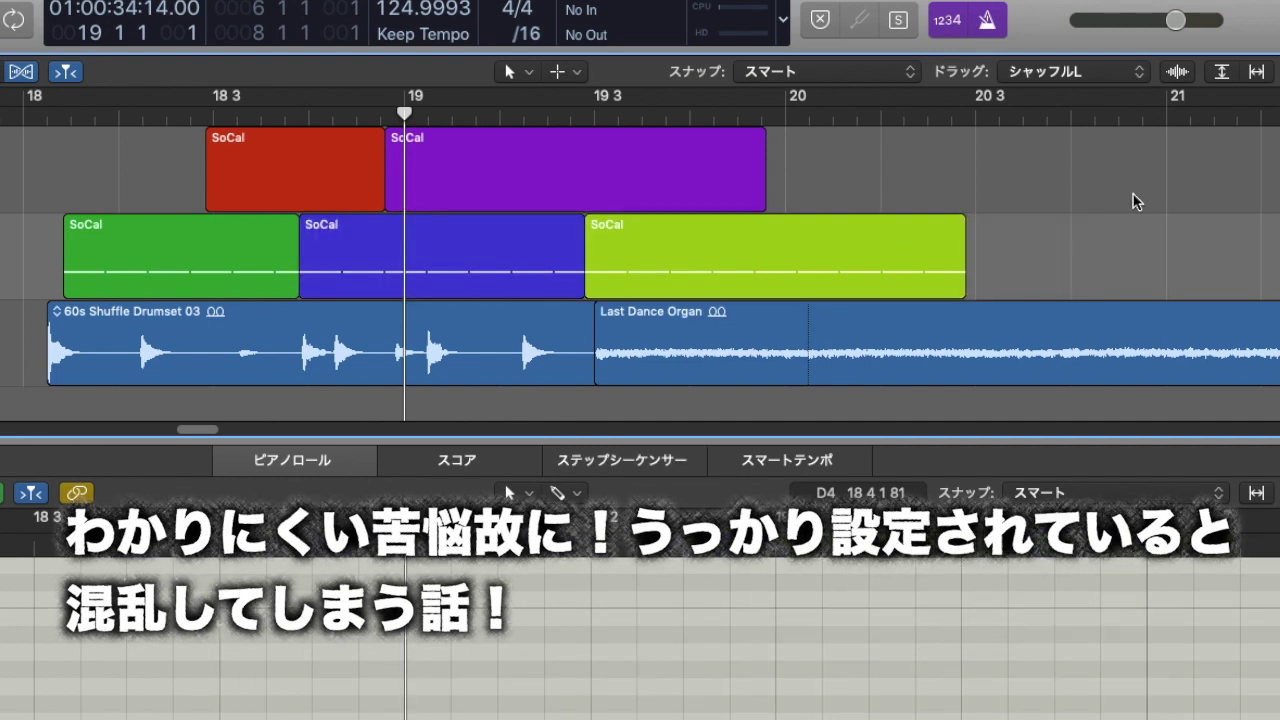
Keep the シャッフルL drag mode and shorten the blue SoCal region from its right edge to end just before 19 3.
click(1050, 72)
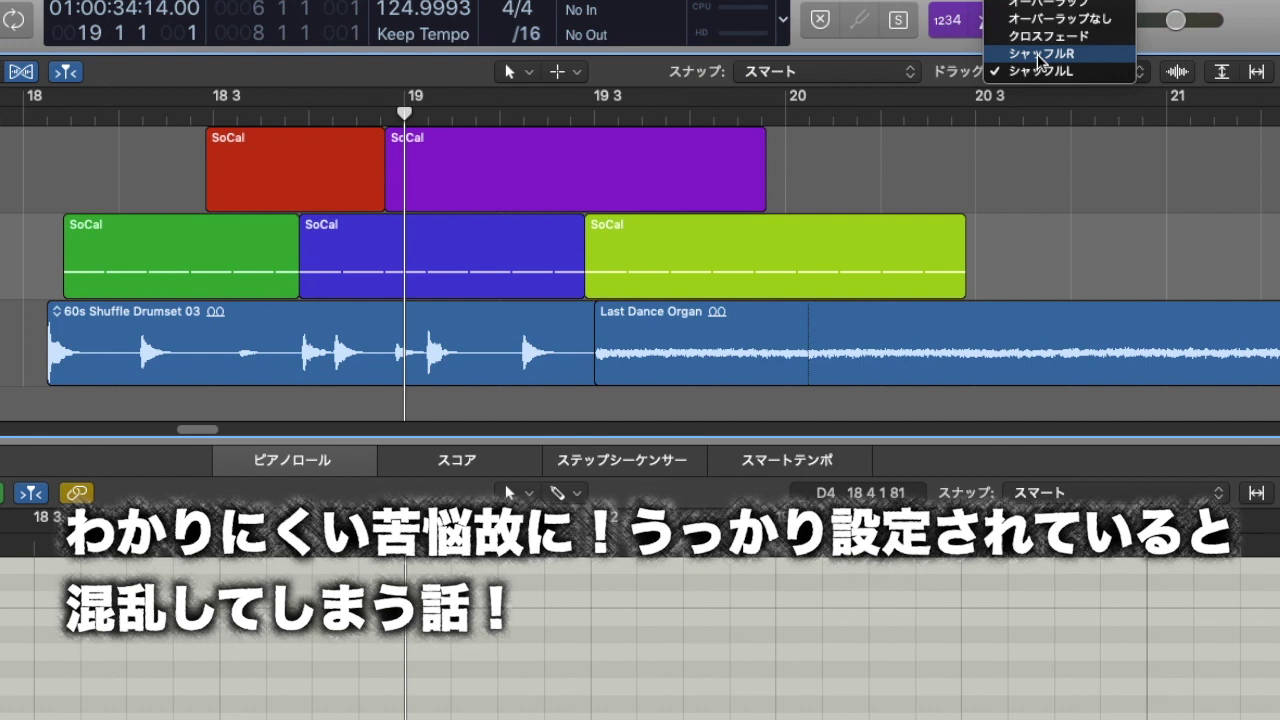
click(533, 280)
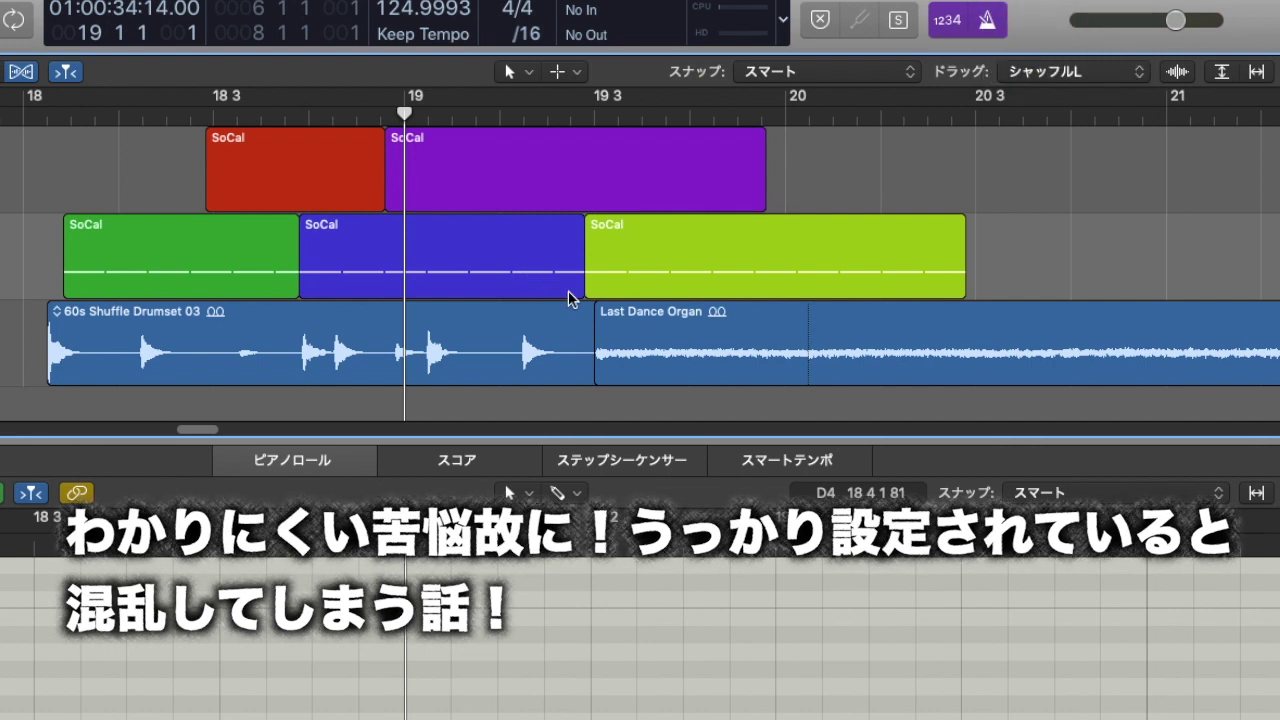
drag(582, 290, 556, 290)
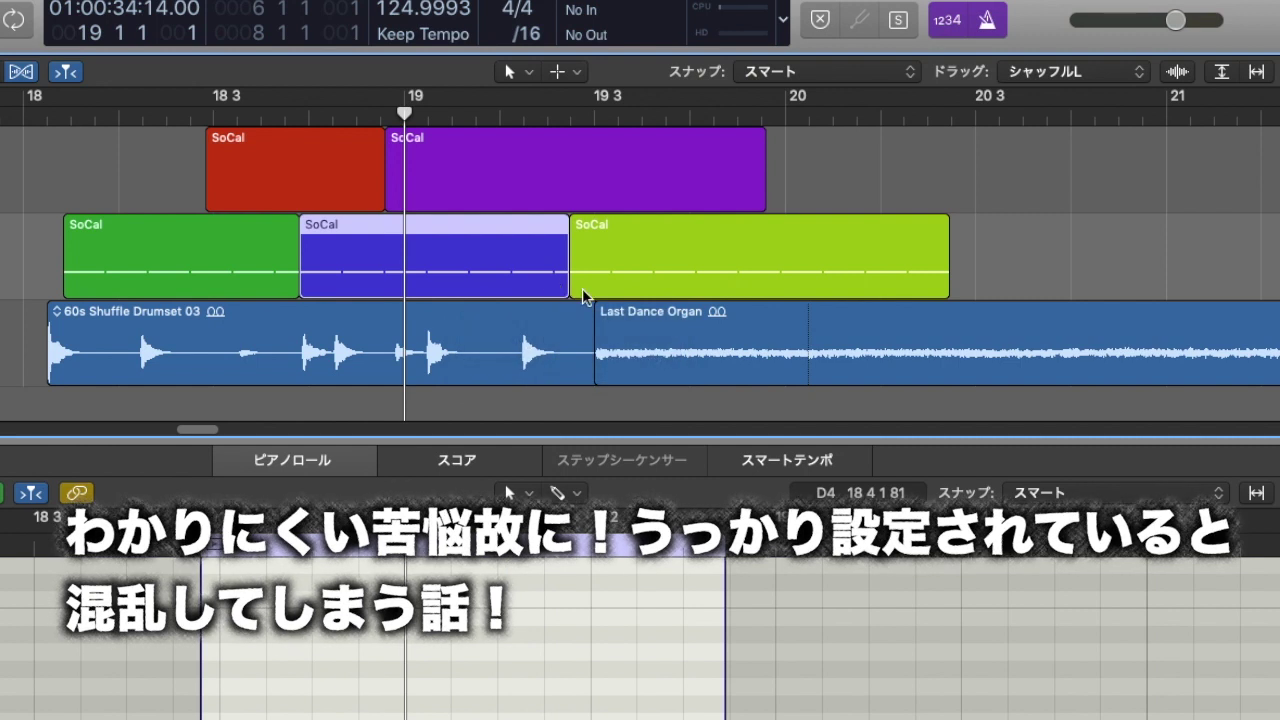
click(1186, 171)
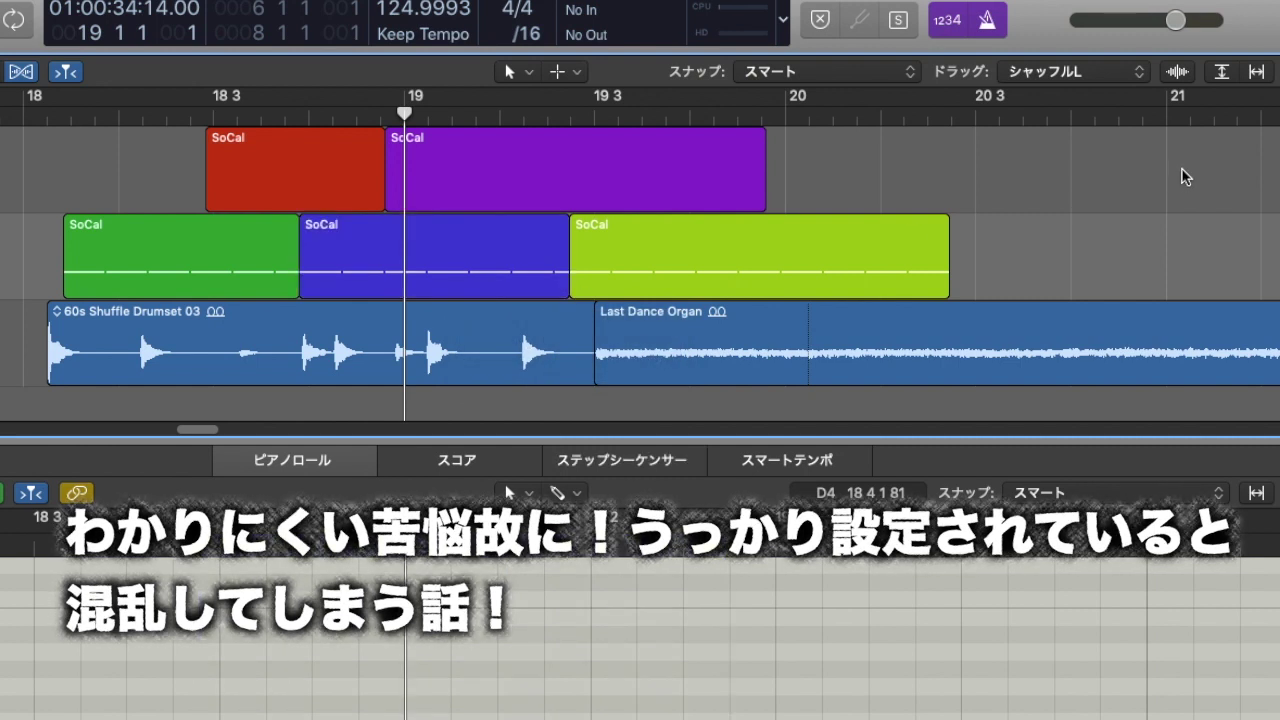
click(1062, 72)
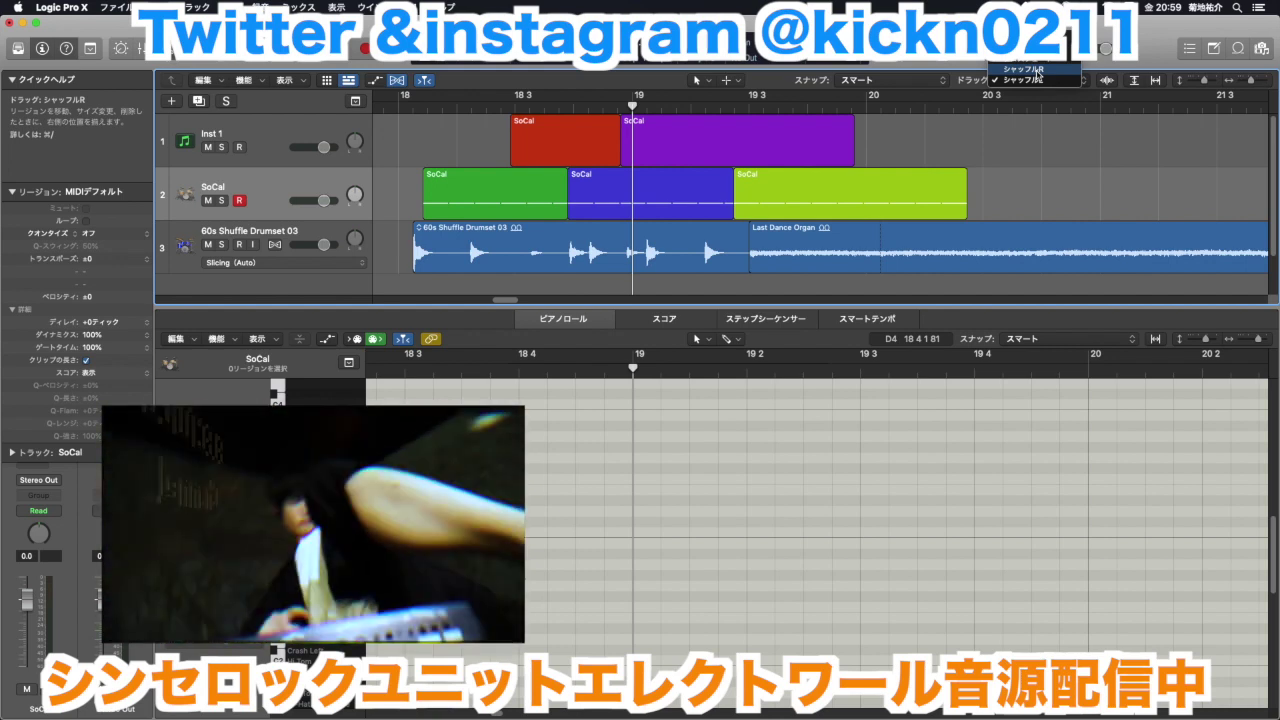
click(1038, 72)
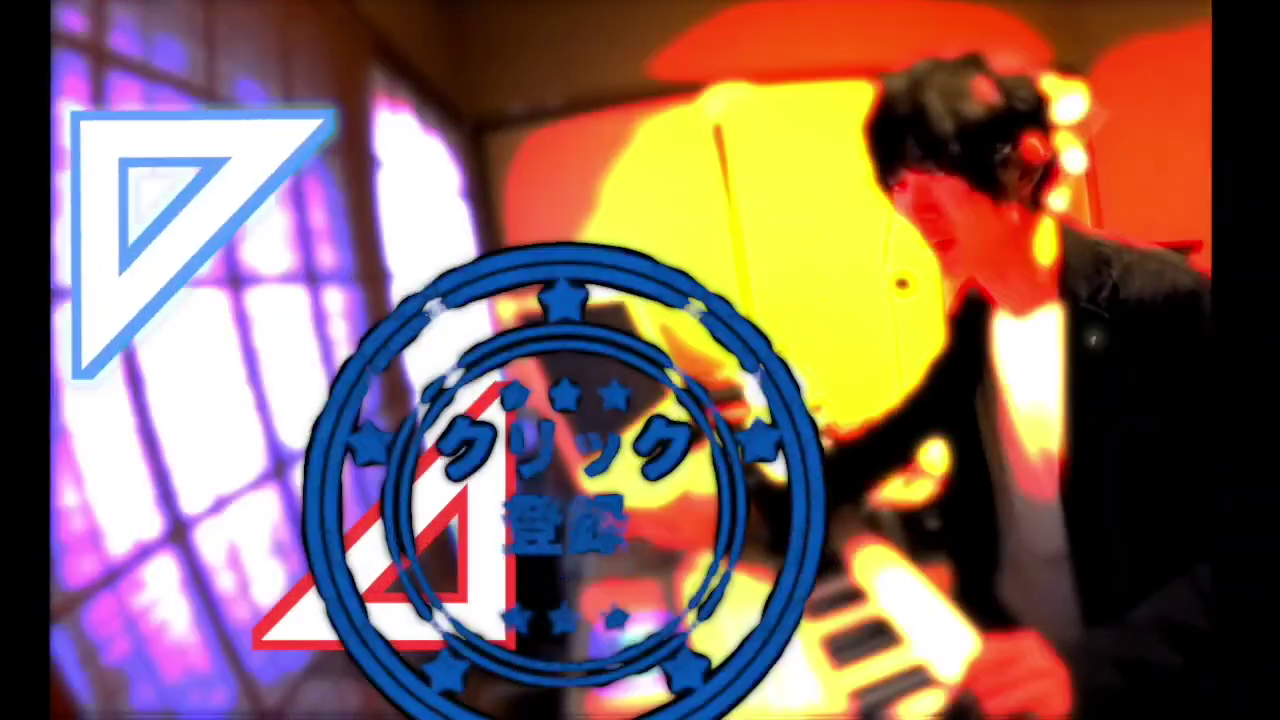